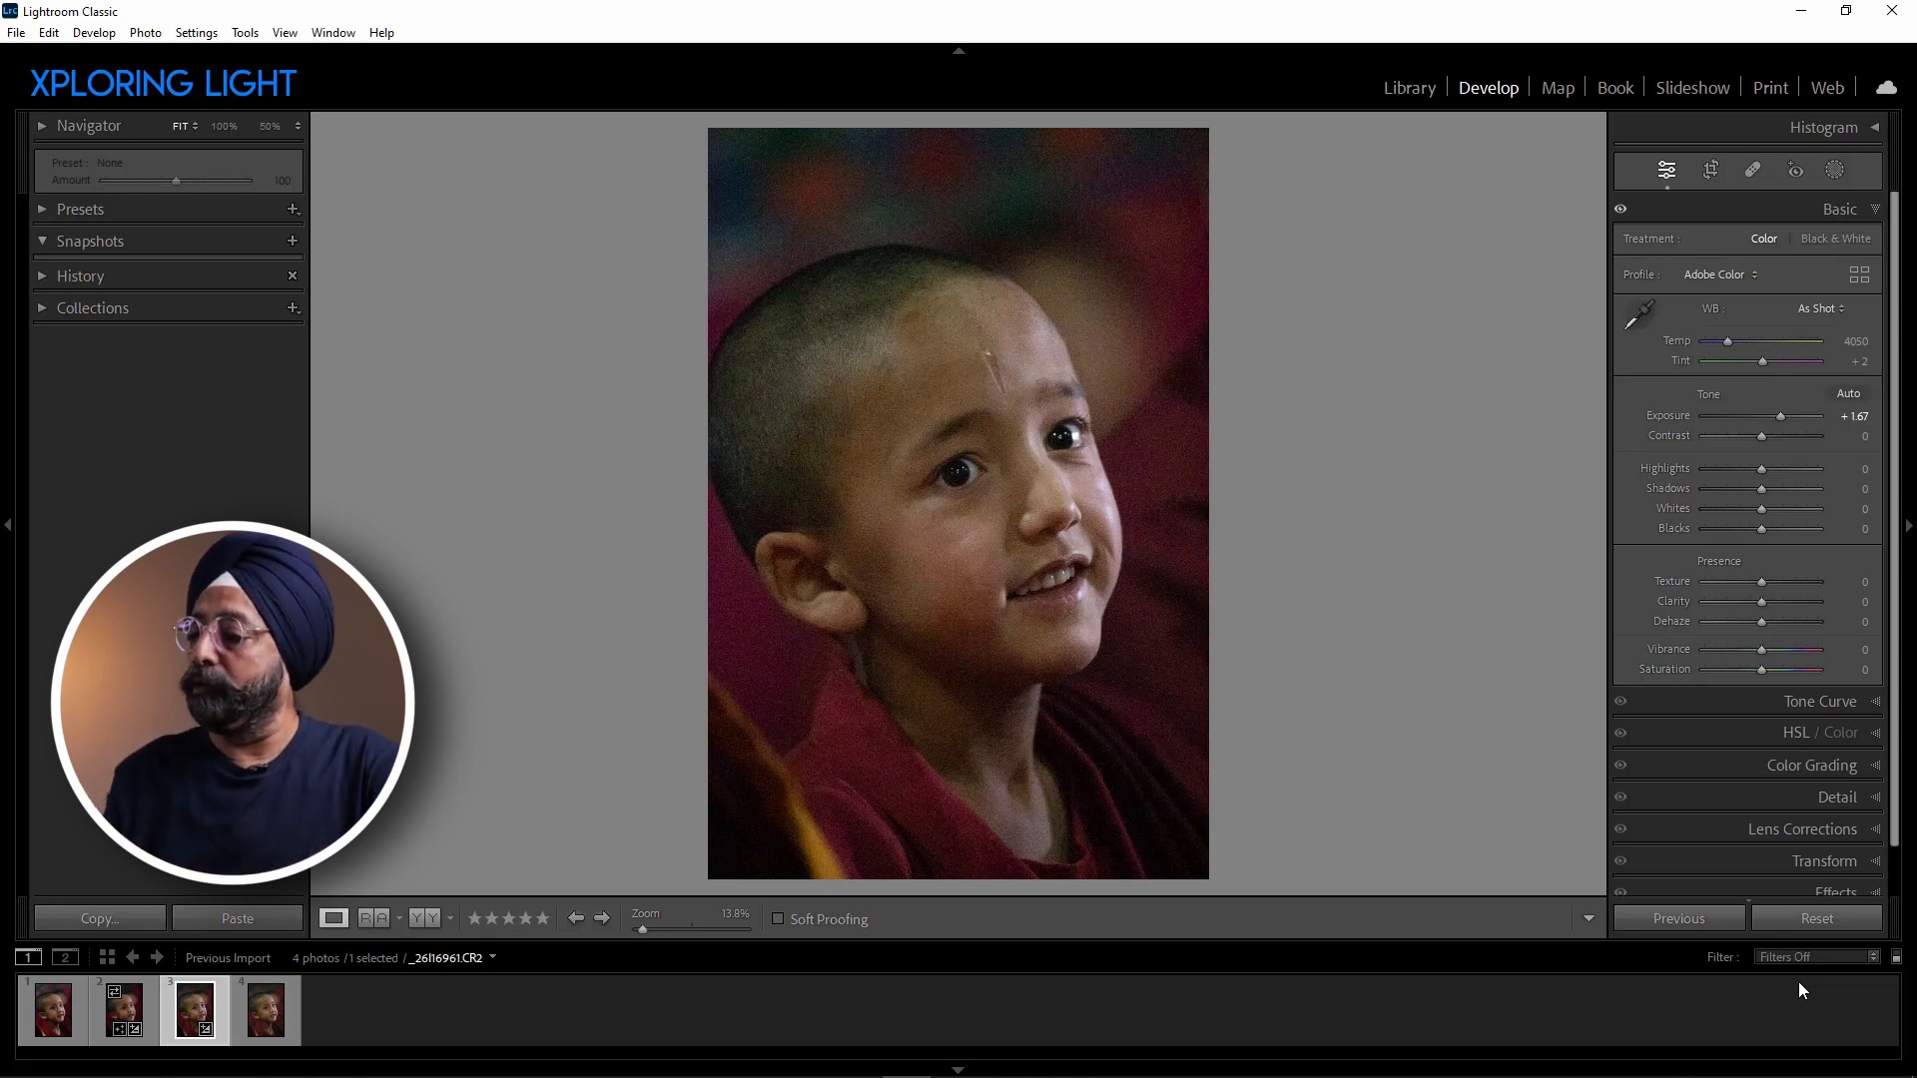
# Send the selected raw photo to the DxO PureRAW 3 plug-in for processing and continue with the demo version.
pyautogui.click(16, 33)
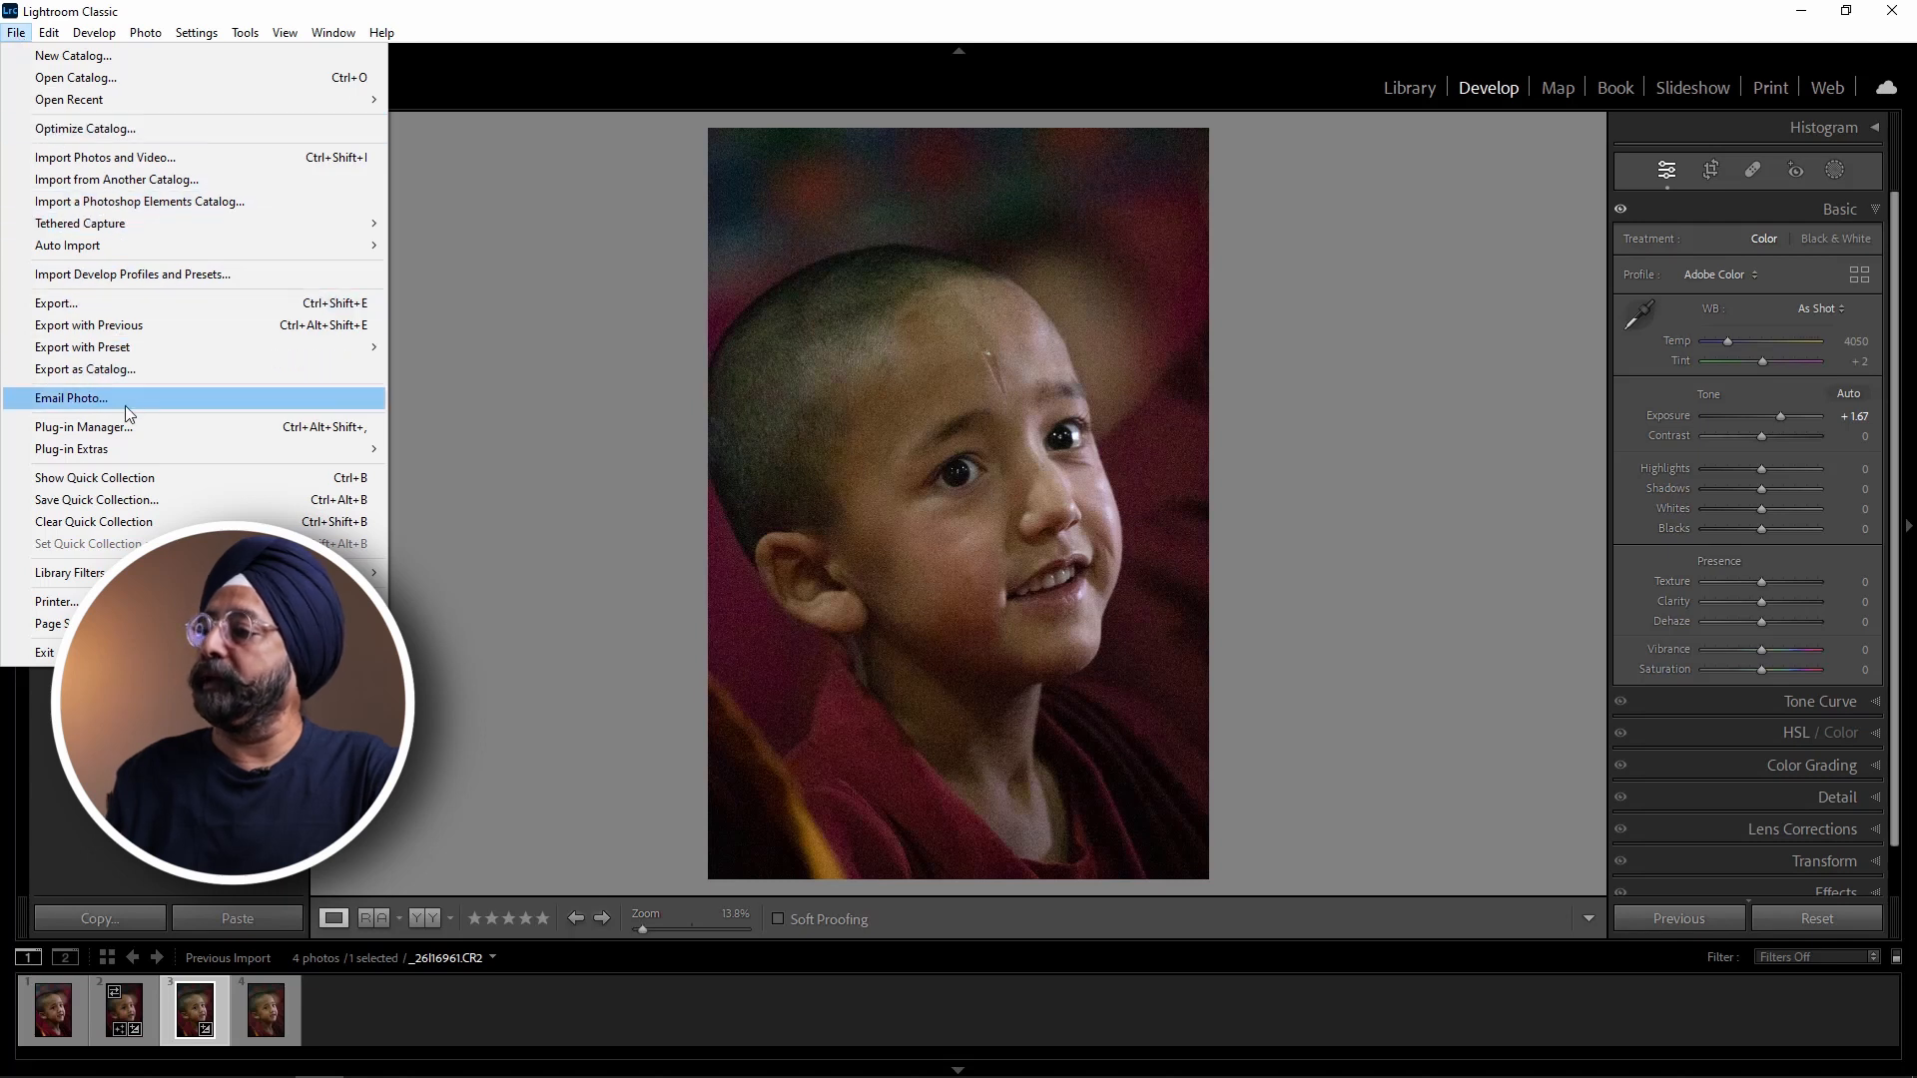
pyautogui.moveTo(188, 451)
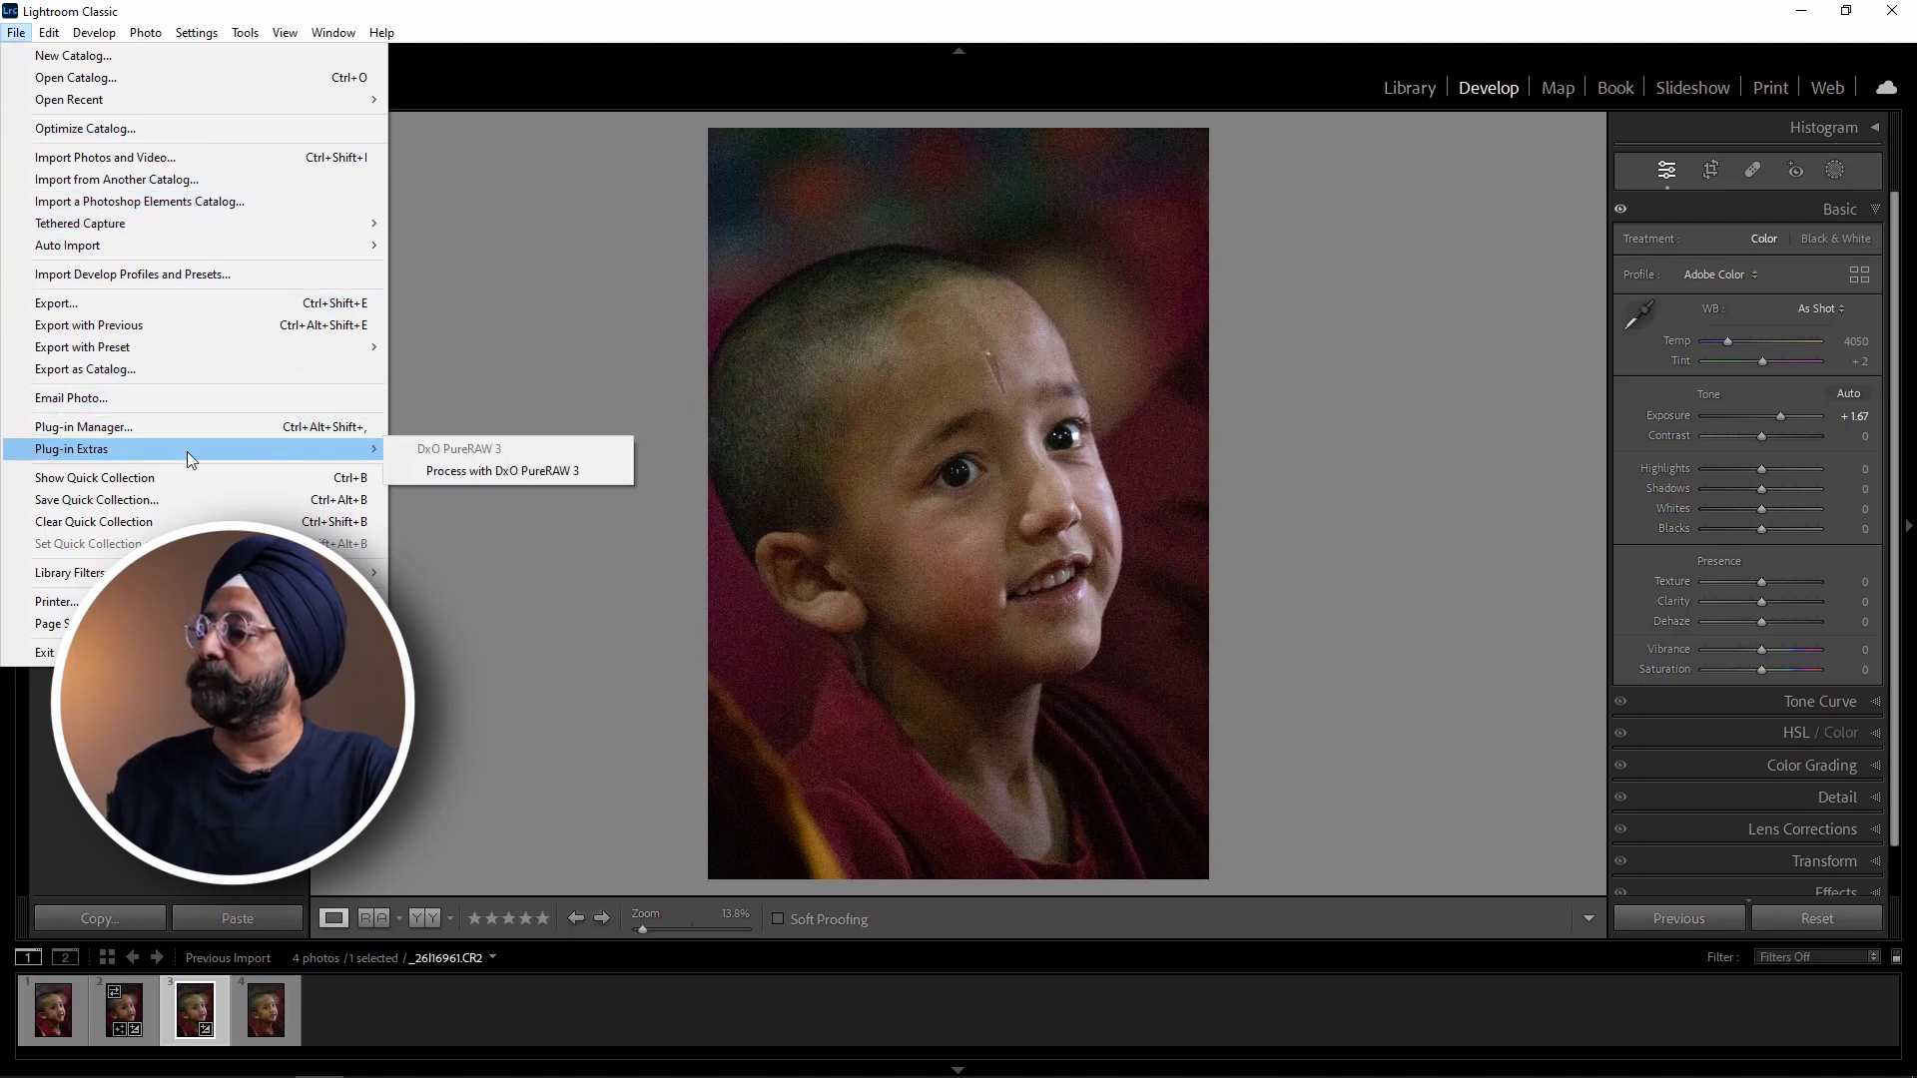
pyautogui.click(469, 475)
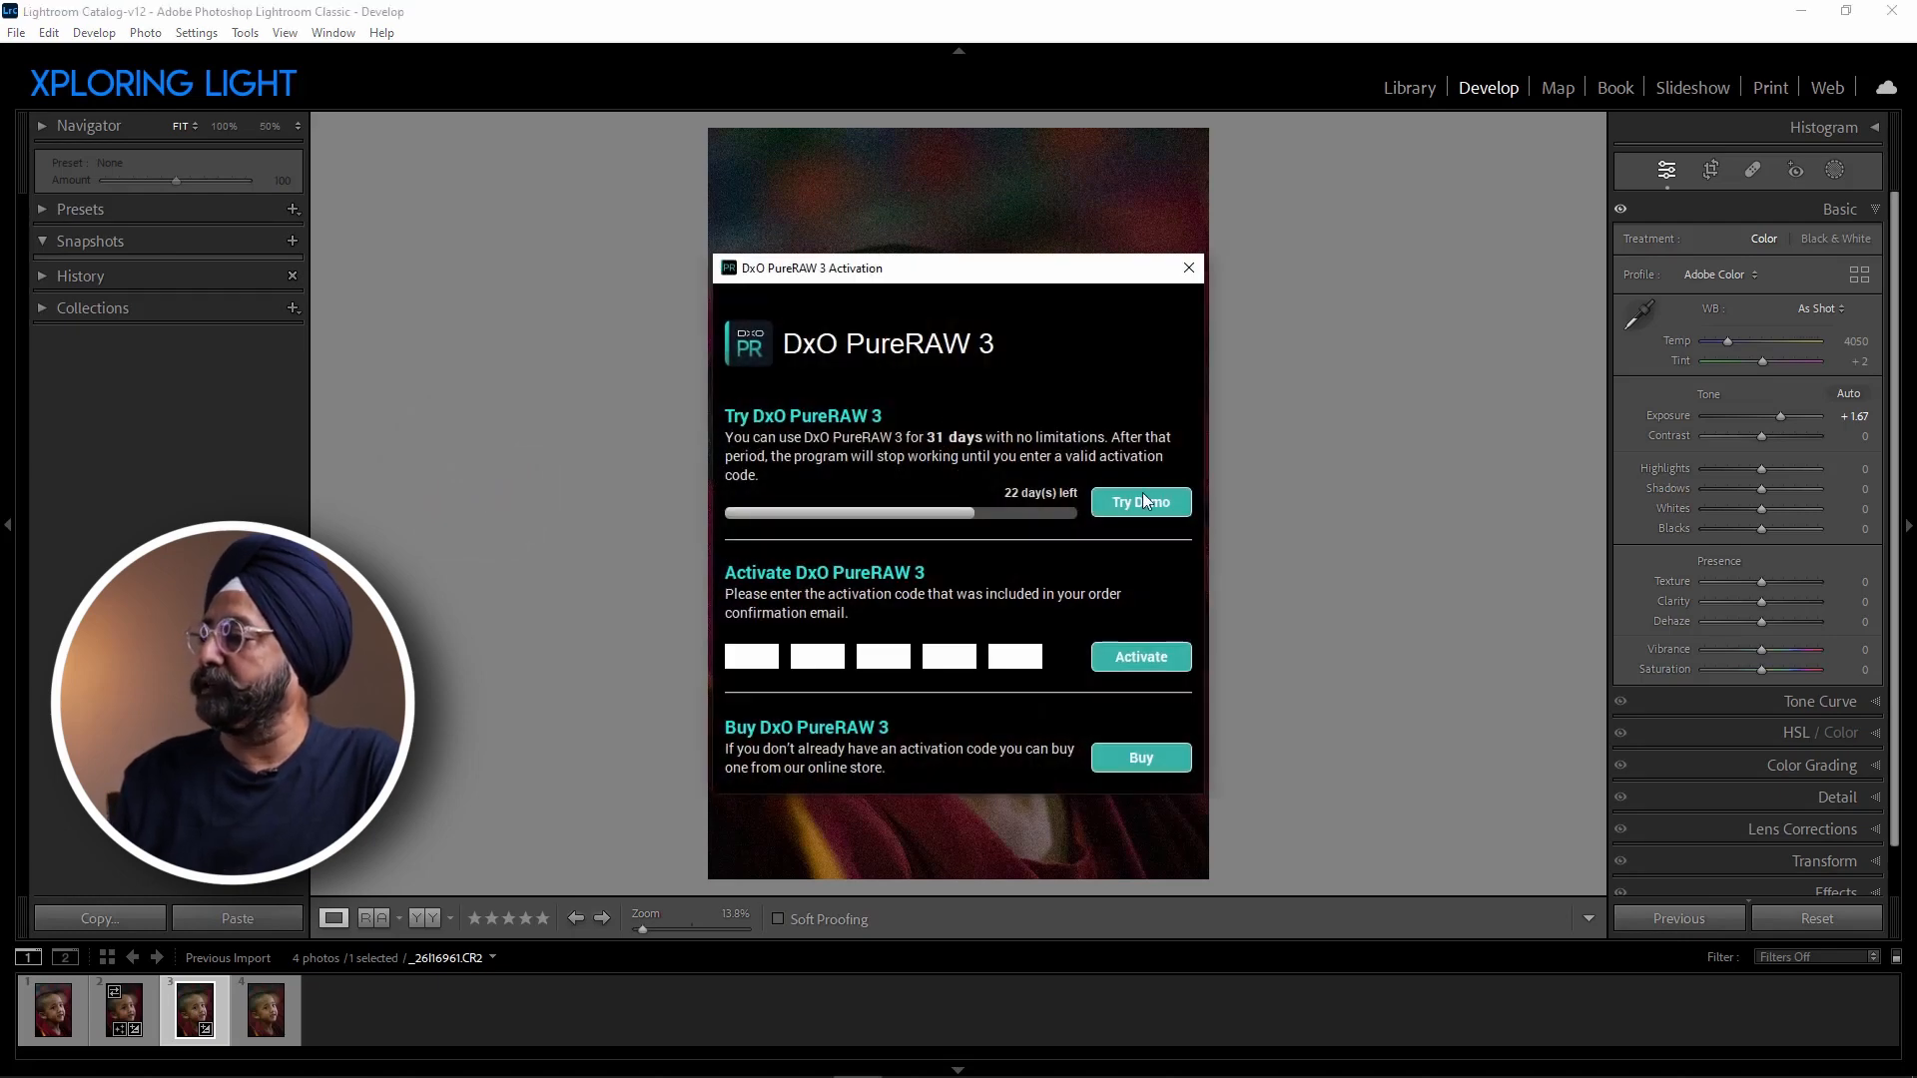
pyautogui.click(1134, 501)
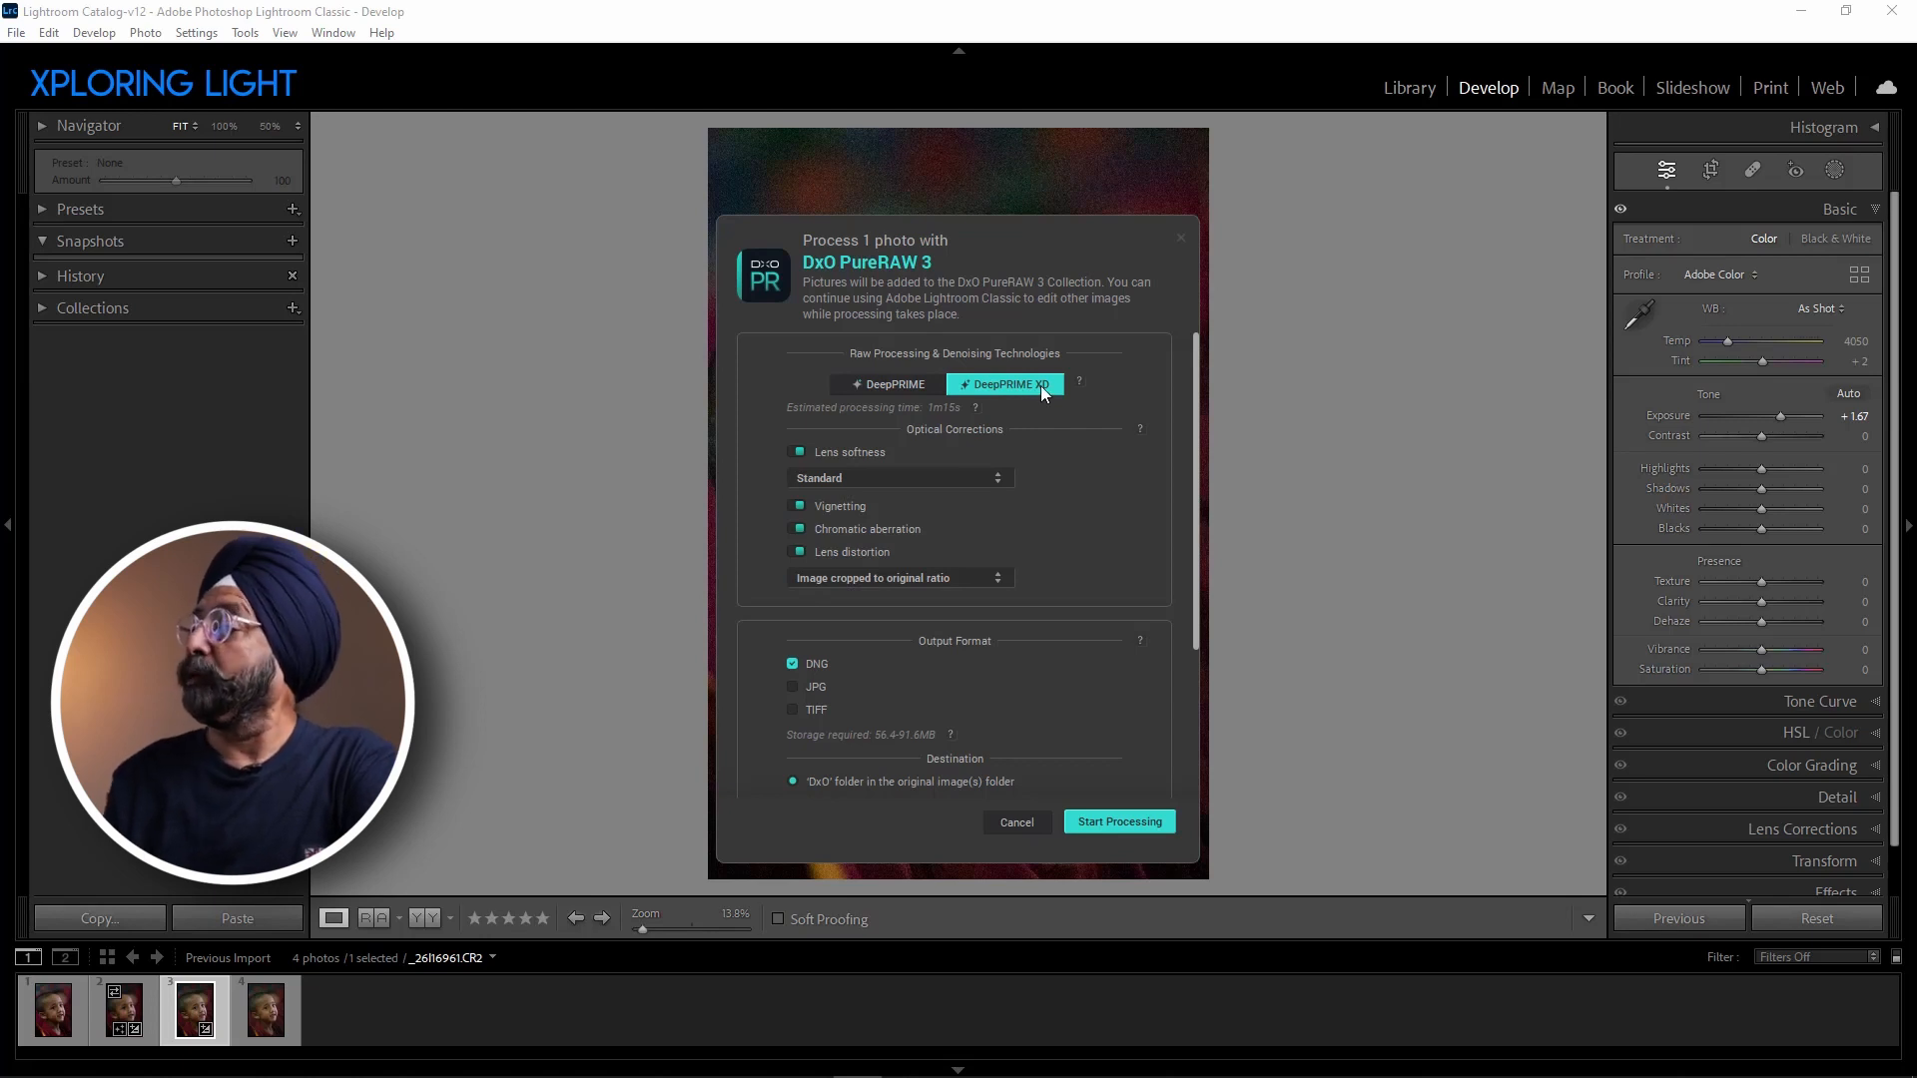
# Keep the lens softness correction enabled and set its strength to Soft.
pyautogui.click(796, 453)
pyautogui.click(796, 453)
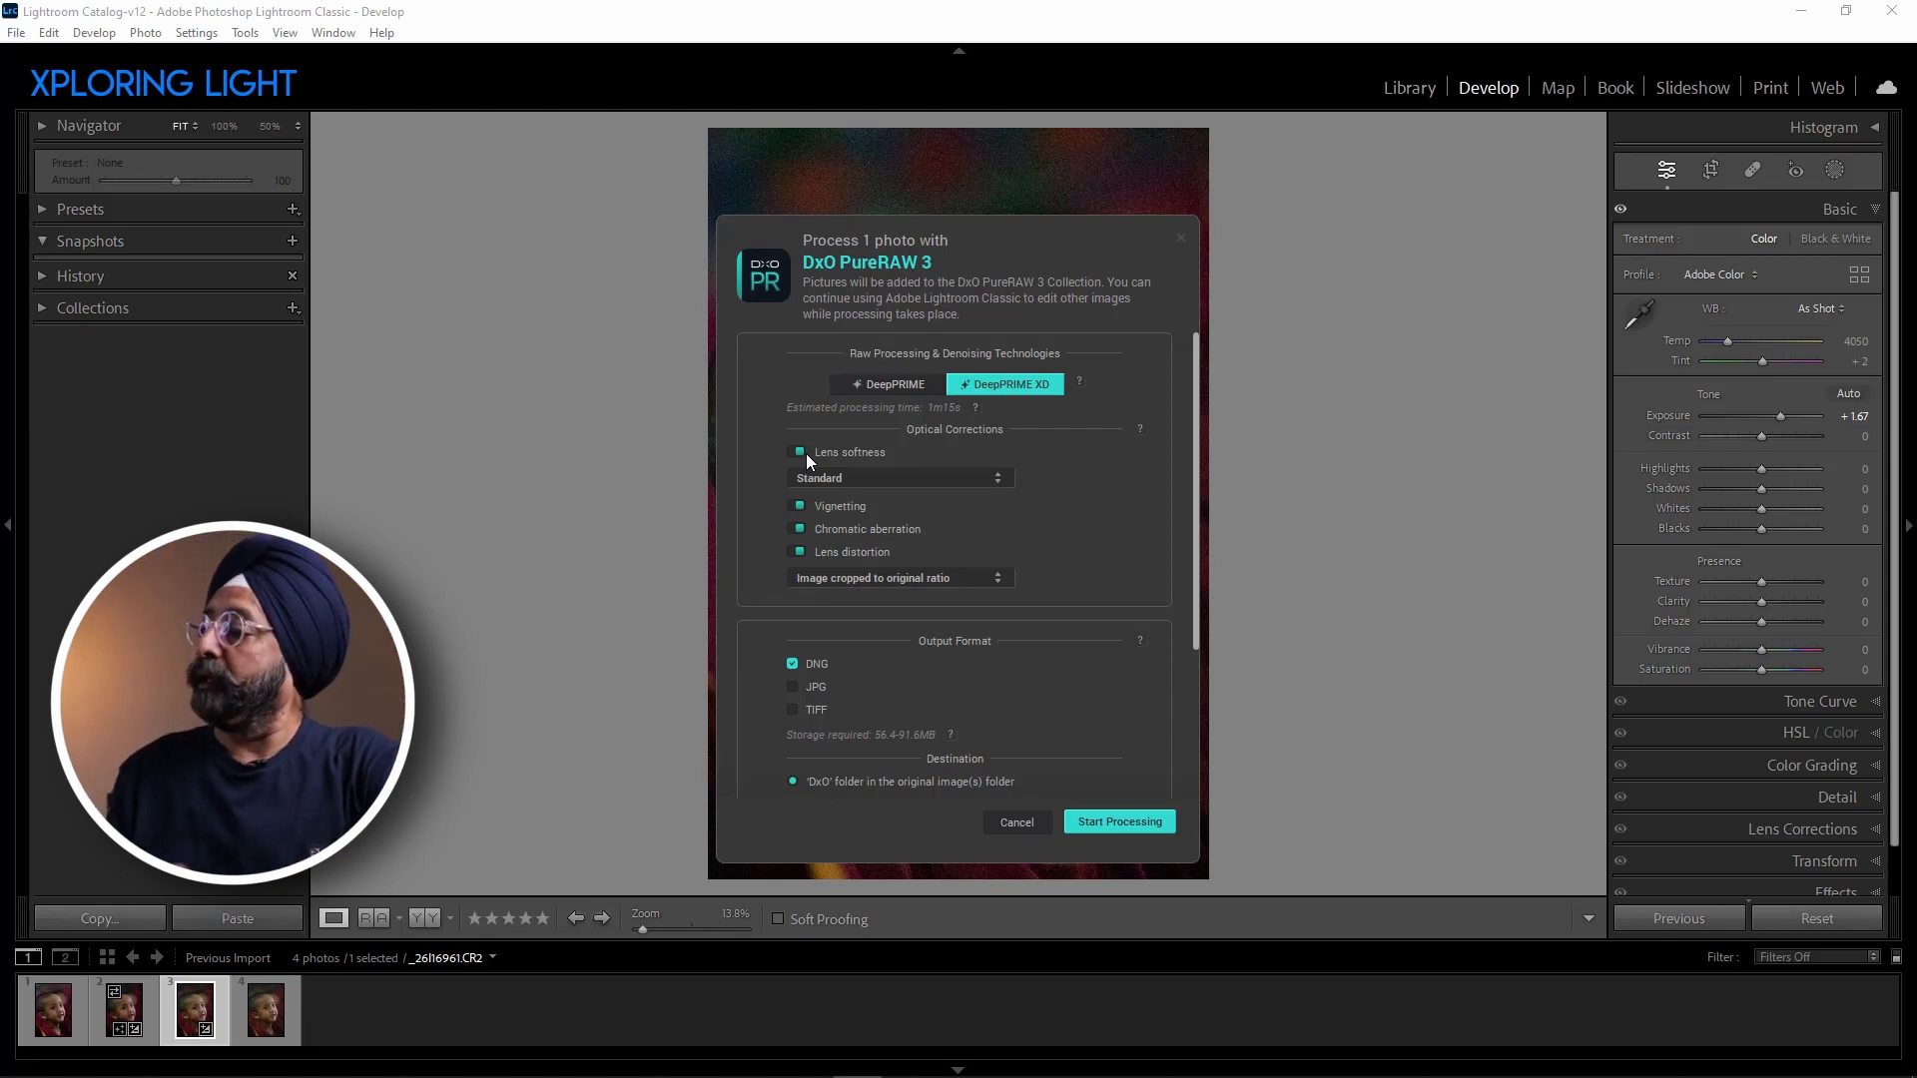
pyautogui.click(869, 477)
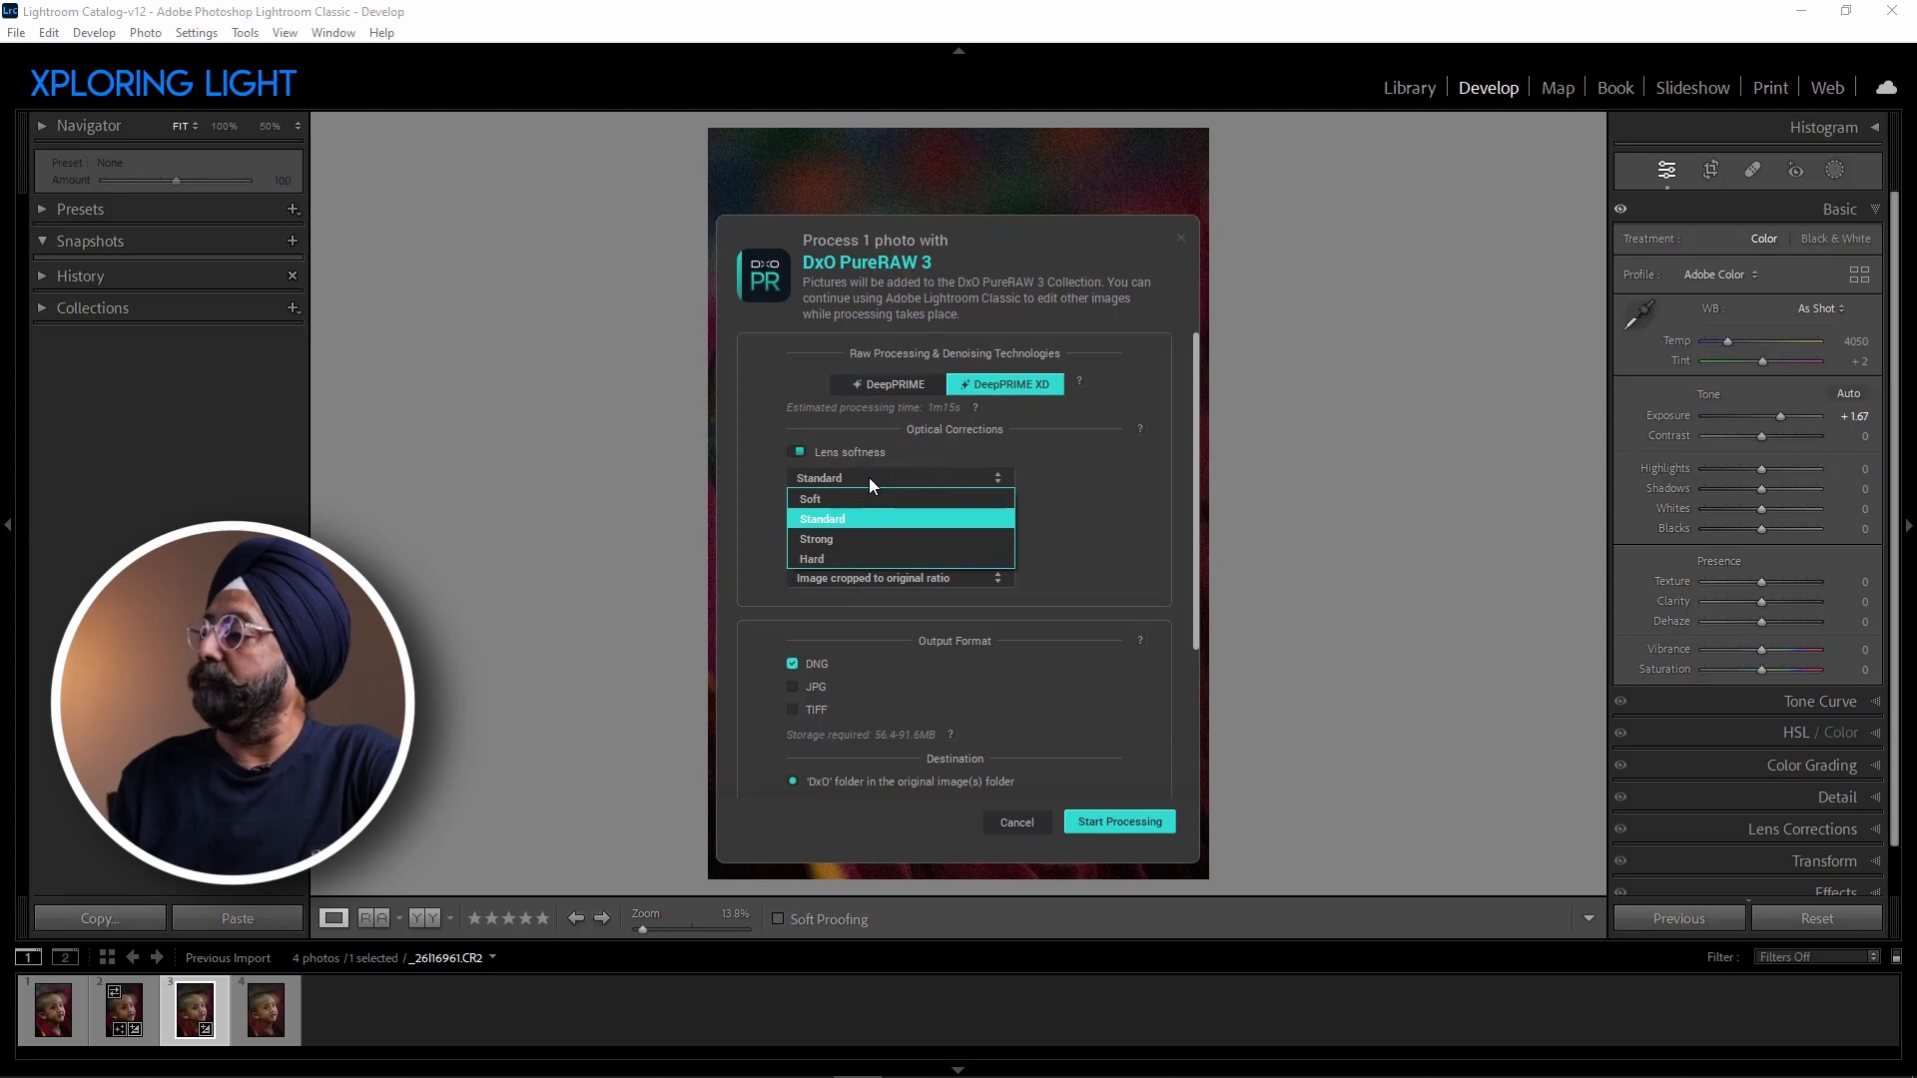
pyautogui.click(869, 477)
pyautogui.click(868, 478)
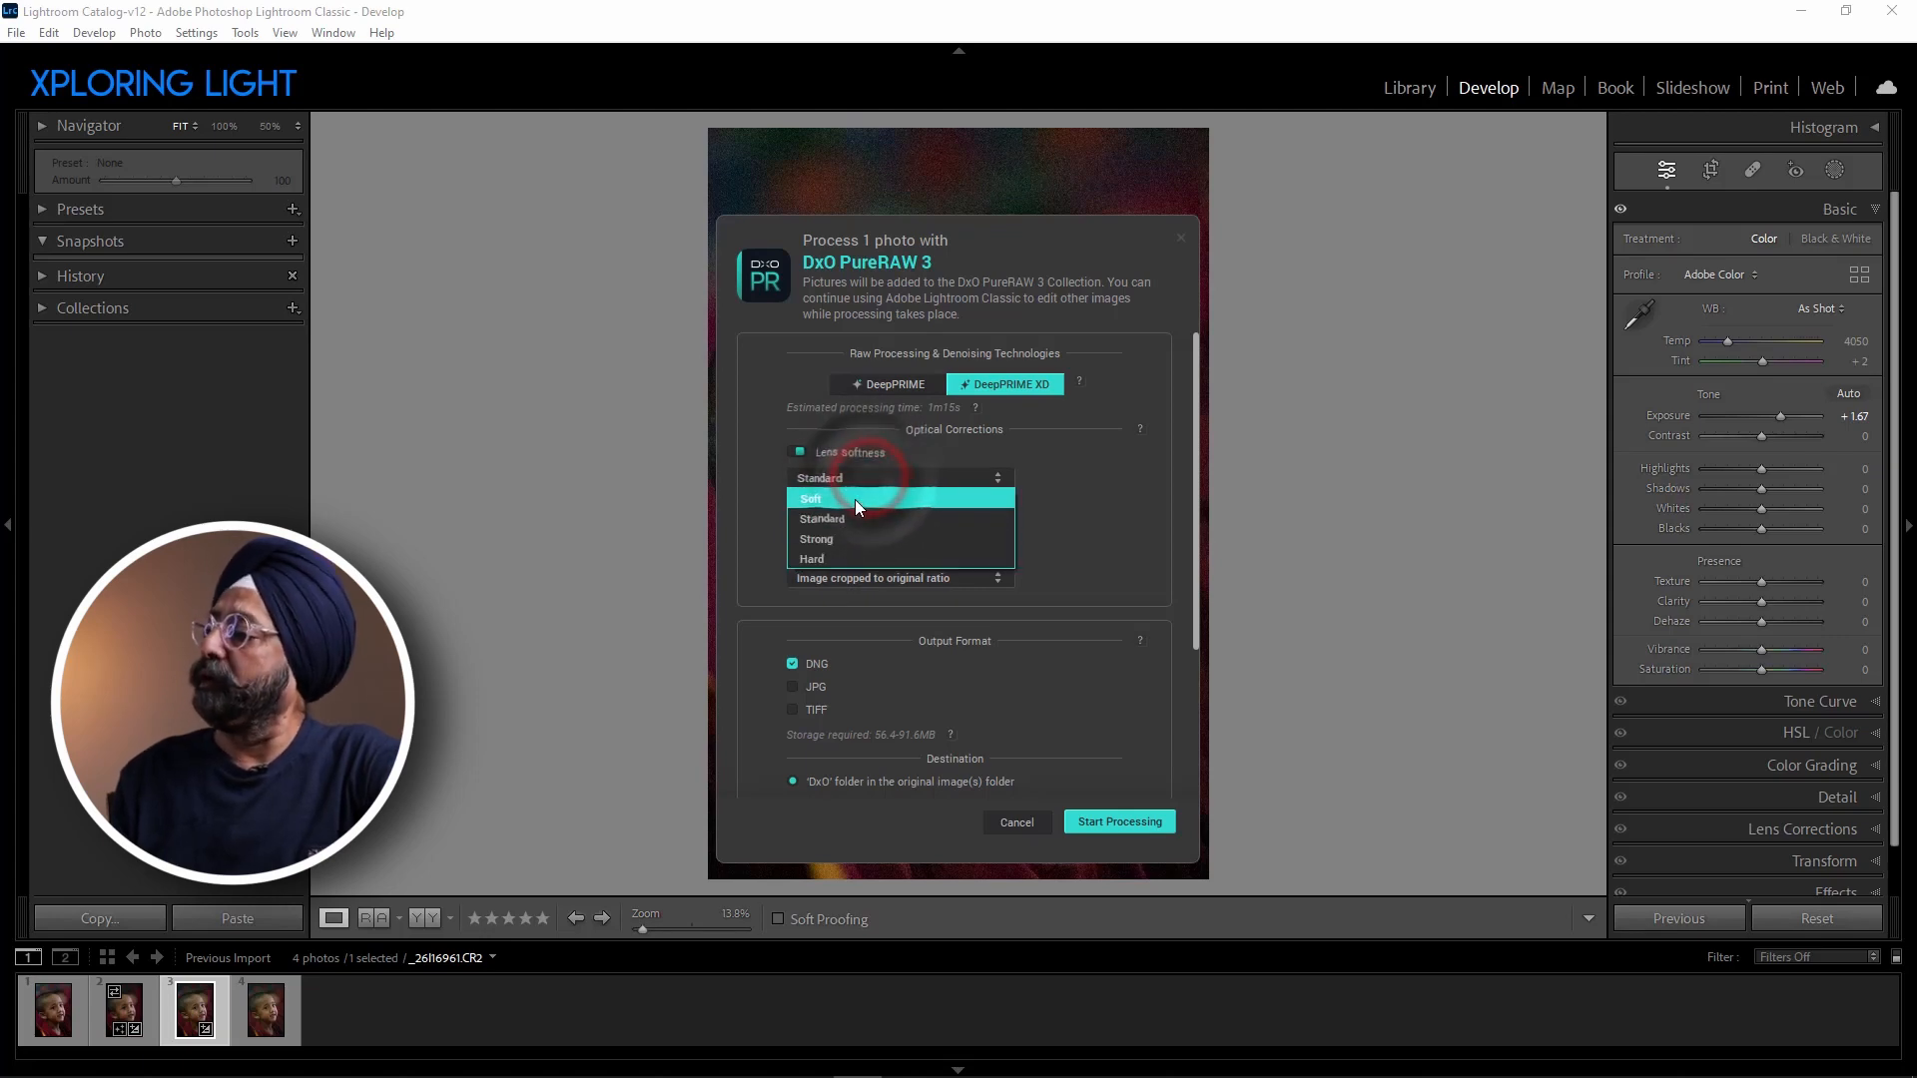
pyautogui.click(855, 499)
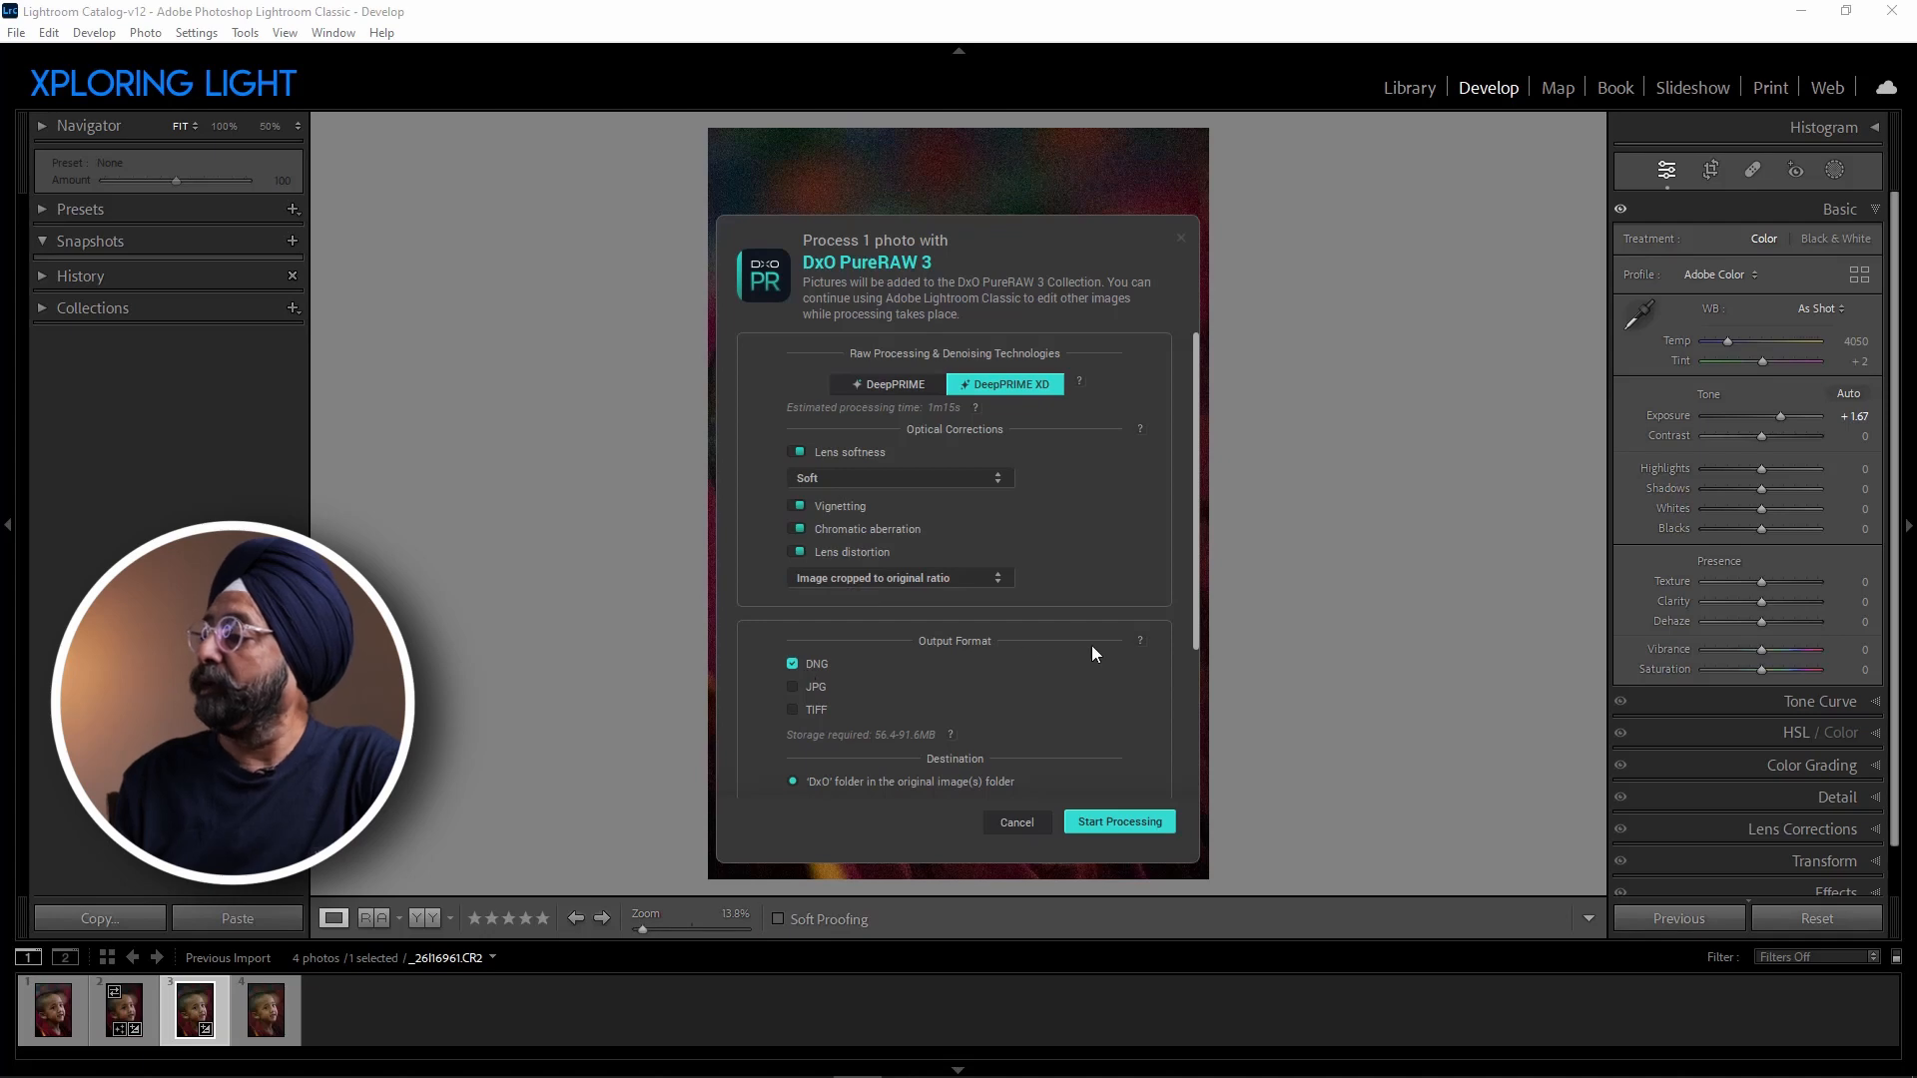
# Start processing the photo as DNG into the 'DxO' folder without exporting it, and cancel the run.
pyautogui.scroll(-3, 1092, 645)
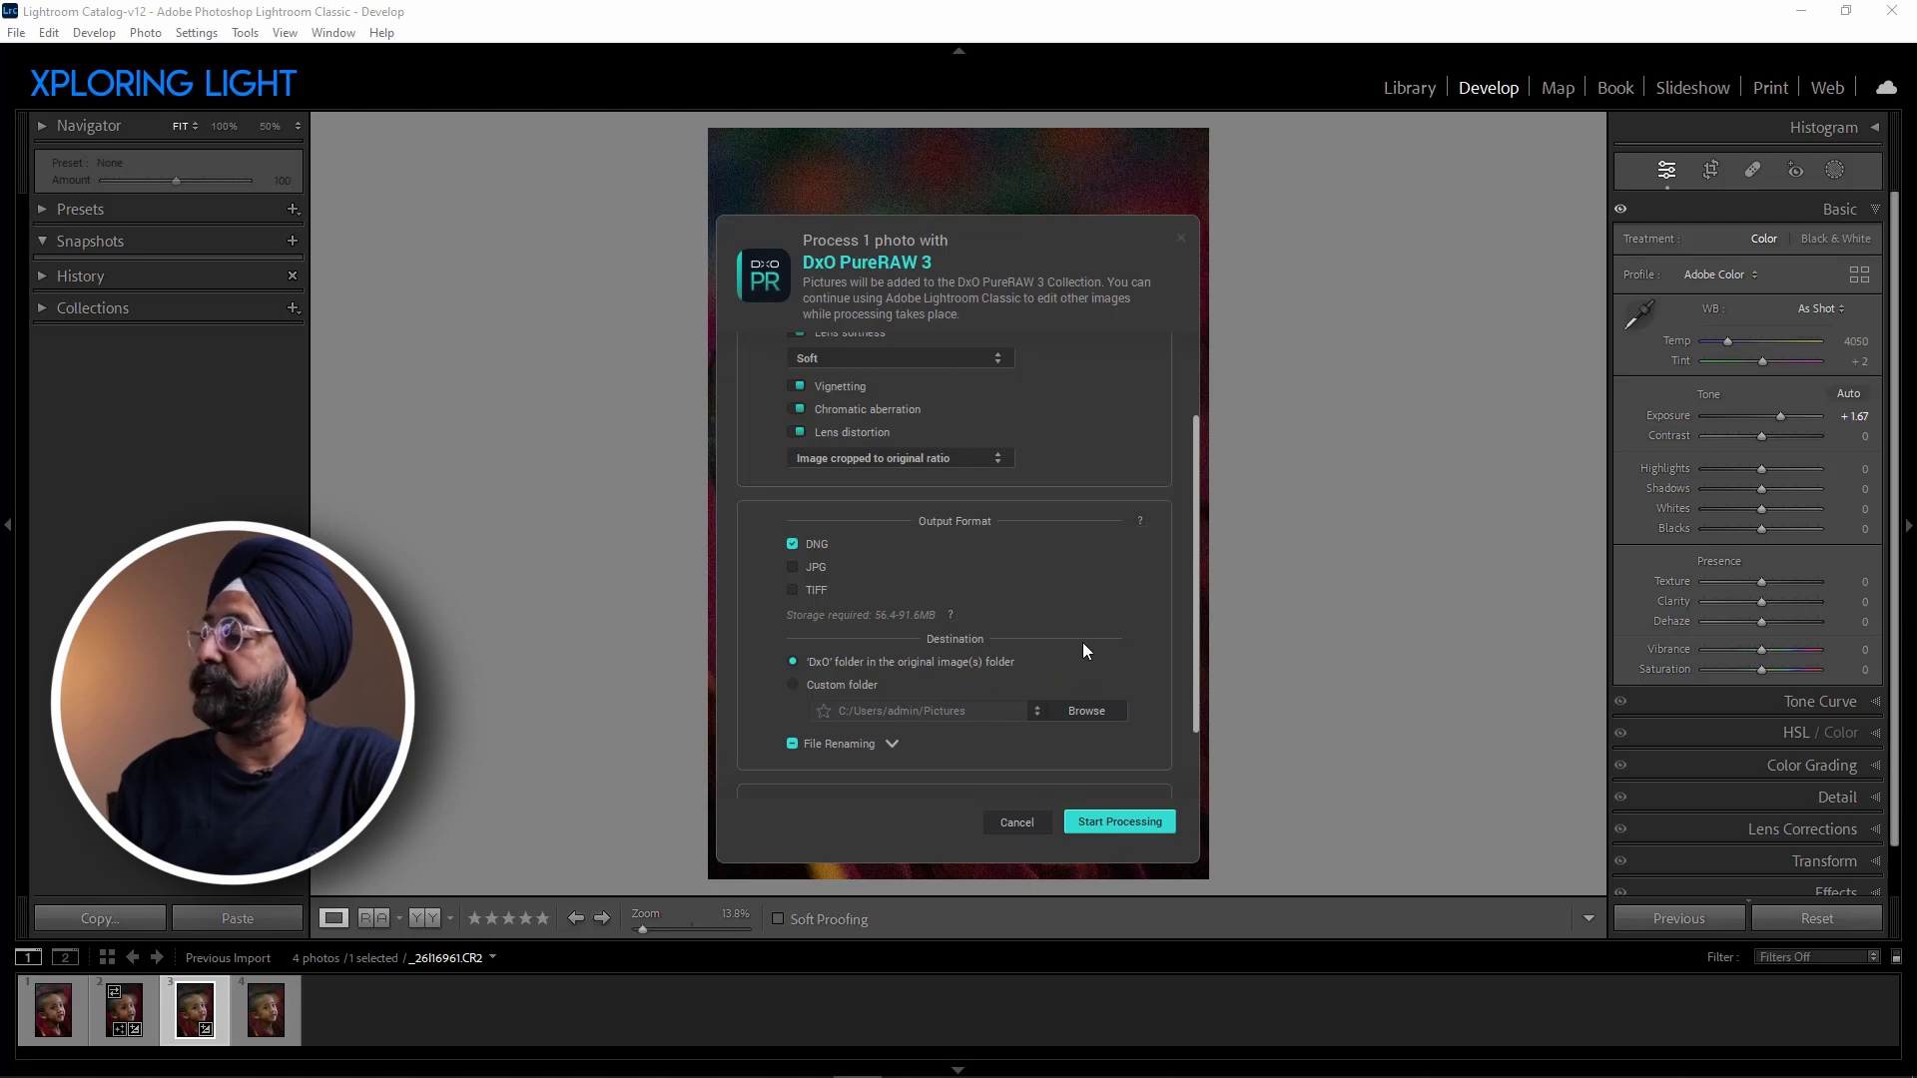
pyautogui.scroll(-2, 1085, 653)
pyautogui.scroll(-1, 956, 689)
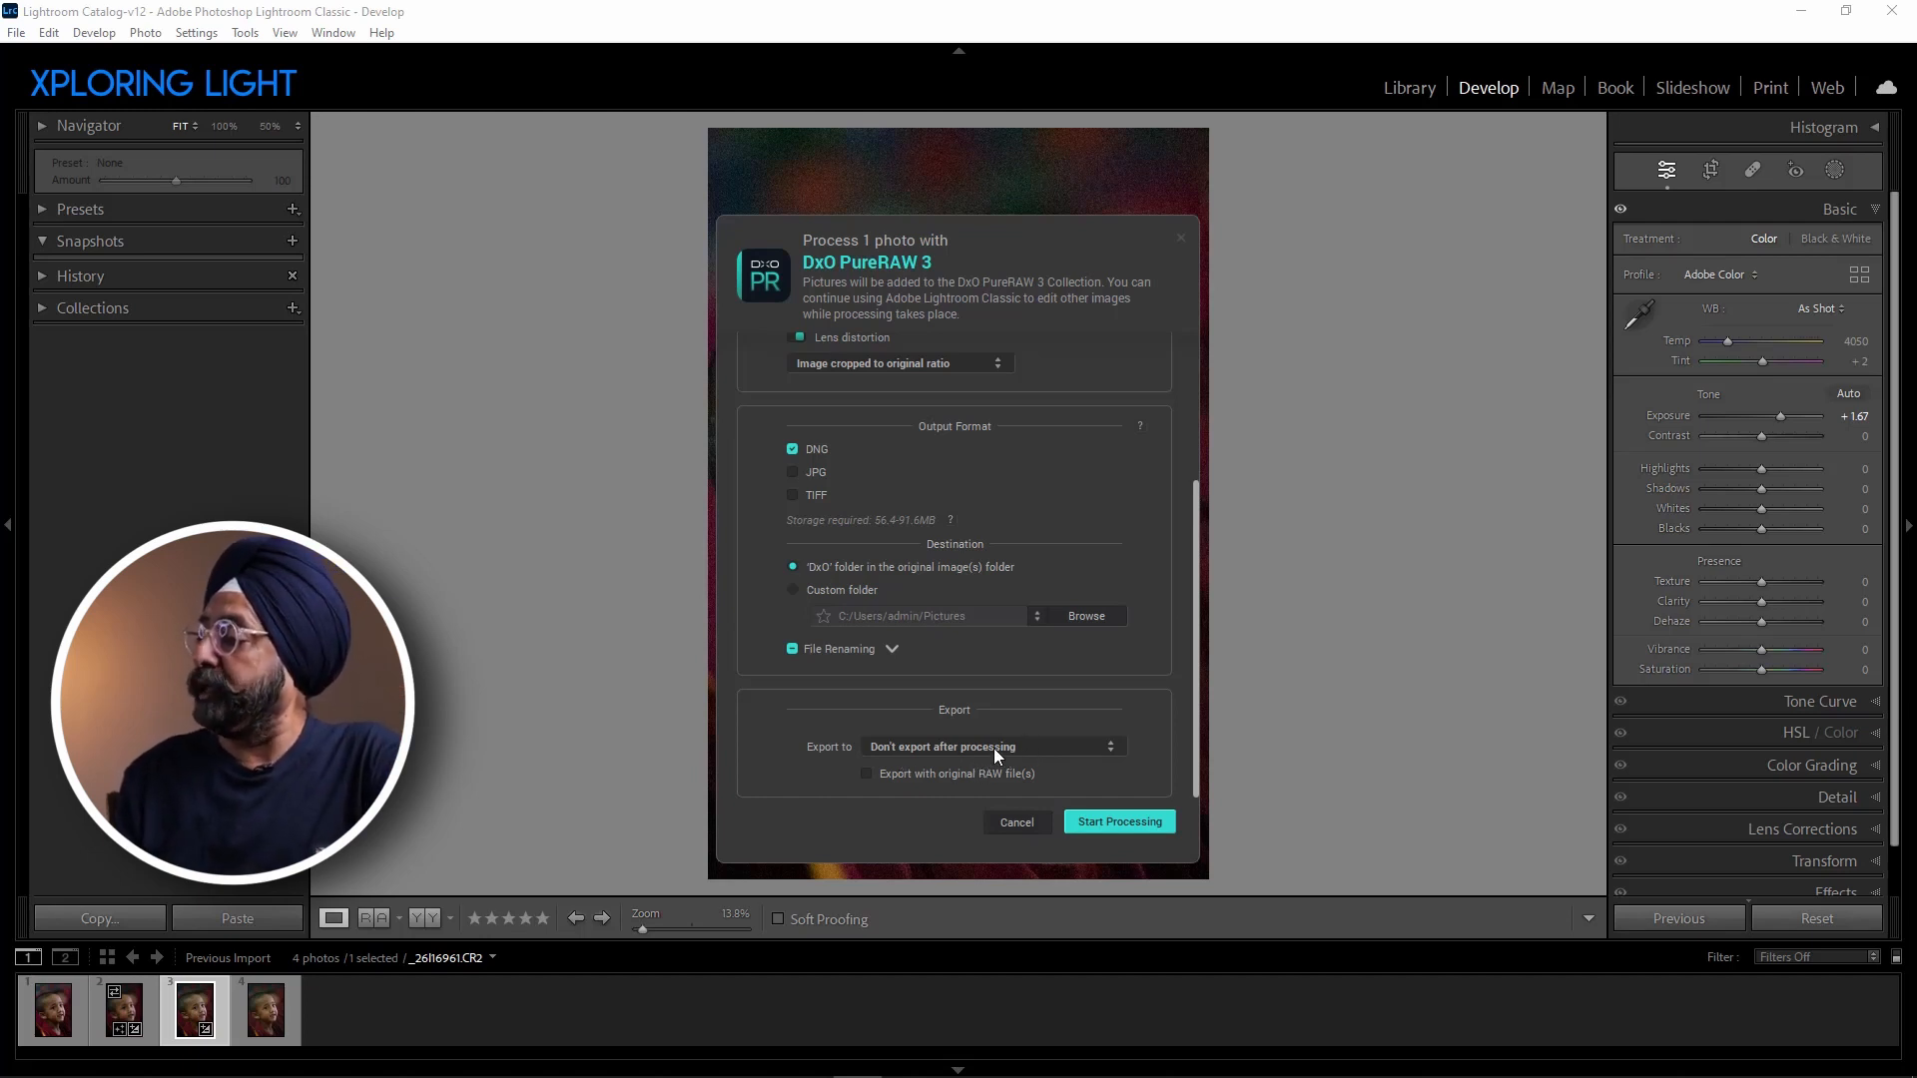
pyautogui.click(1125, 822)
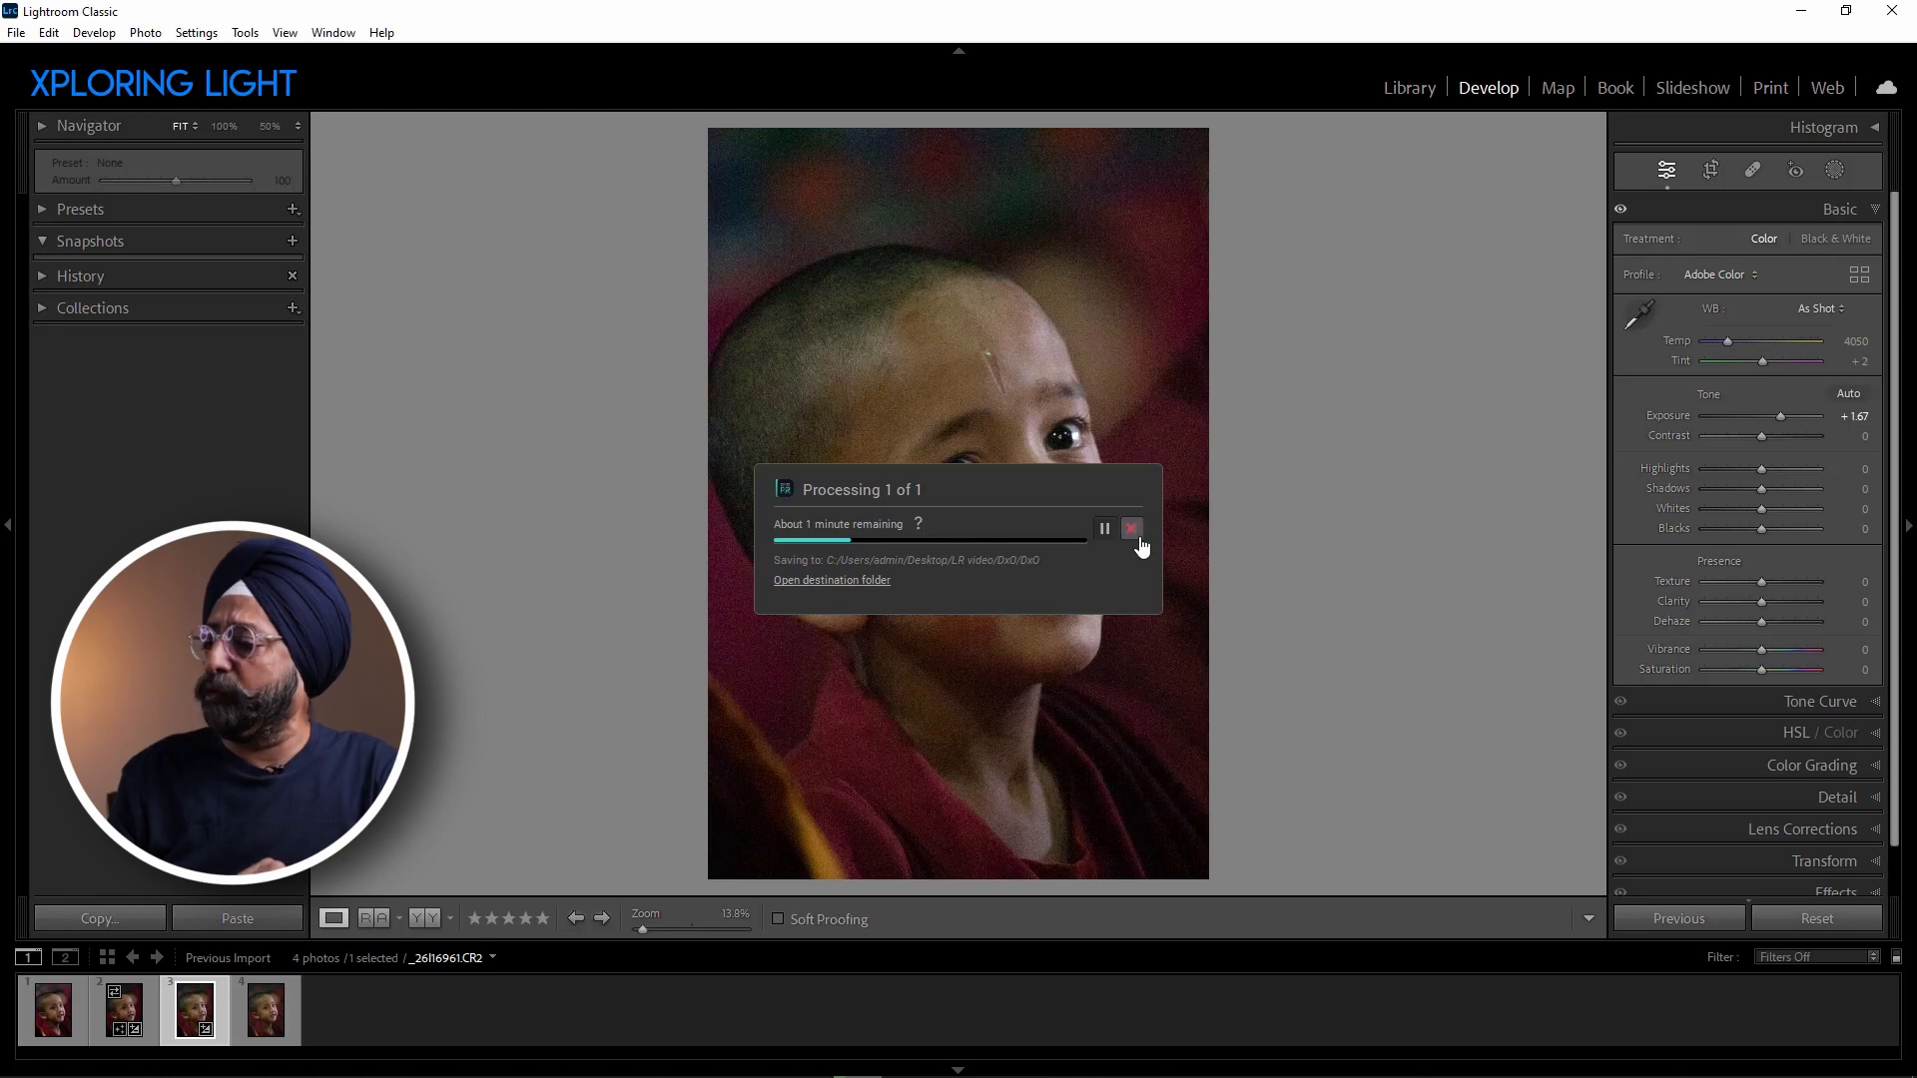
pyautogui.click(1136, 532)
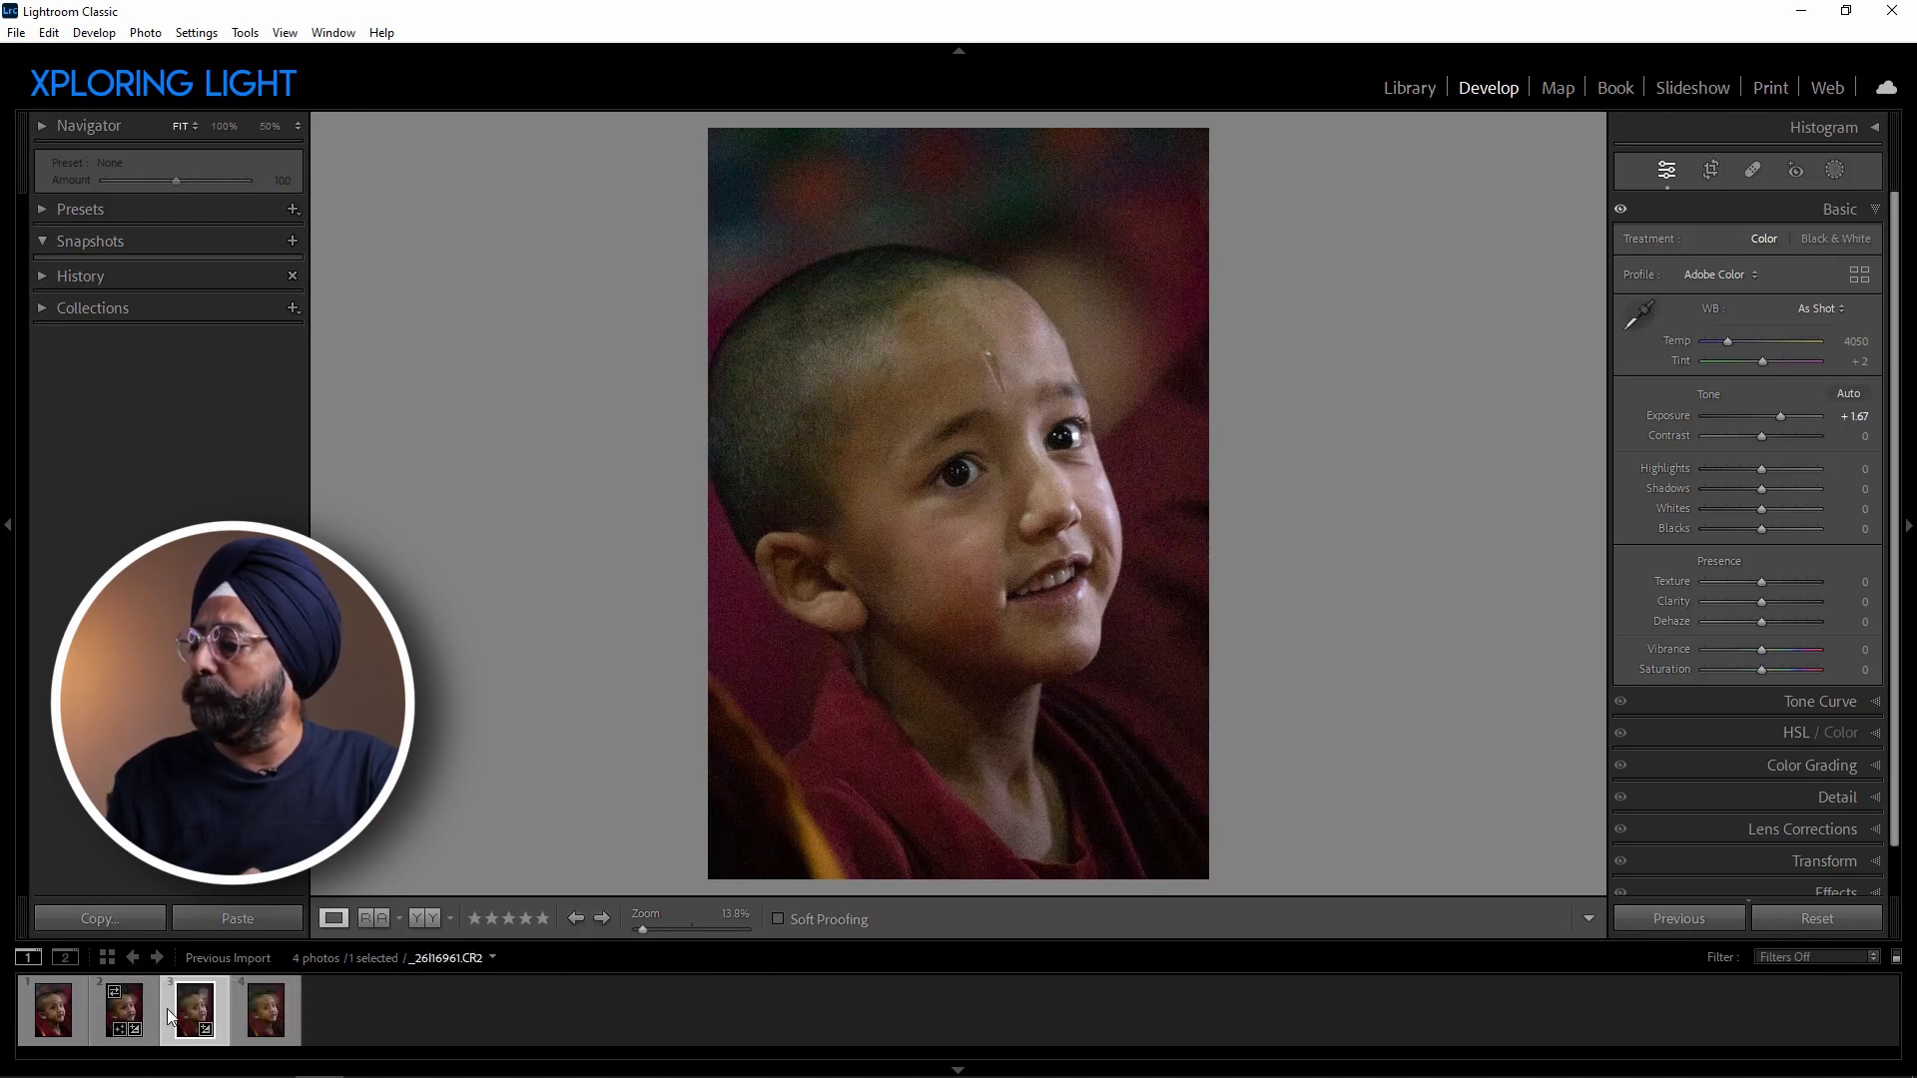
# Inspect the DxO DeepPRIMEXD JPG at 100% around the boy's eyes and return to the fitted view.
pyautogui.click(42, 1008)
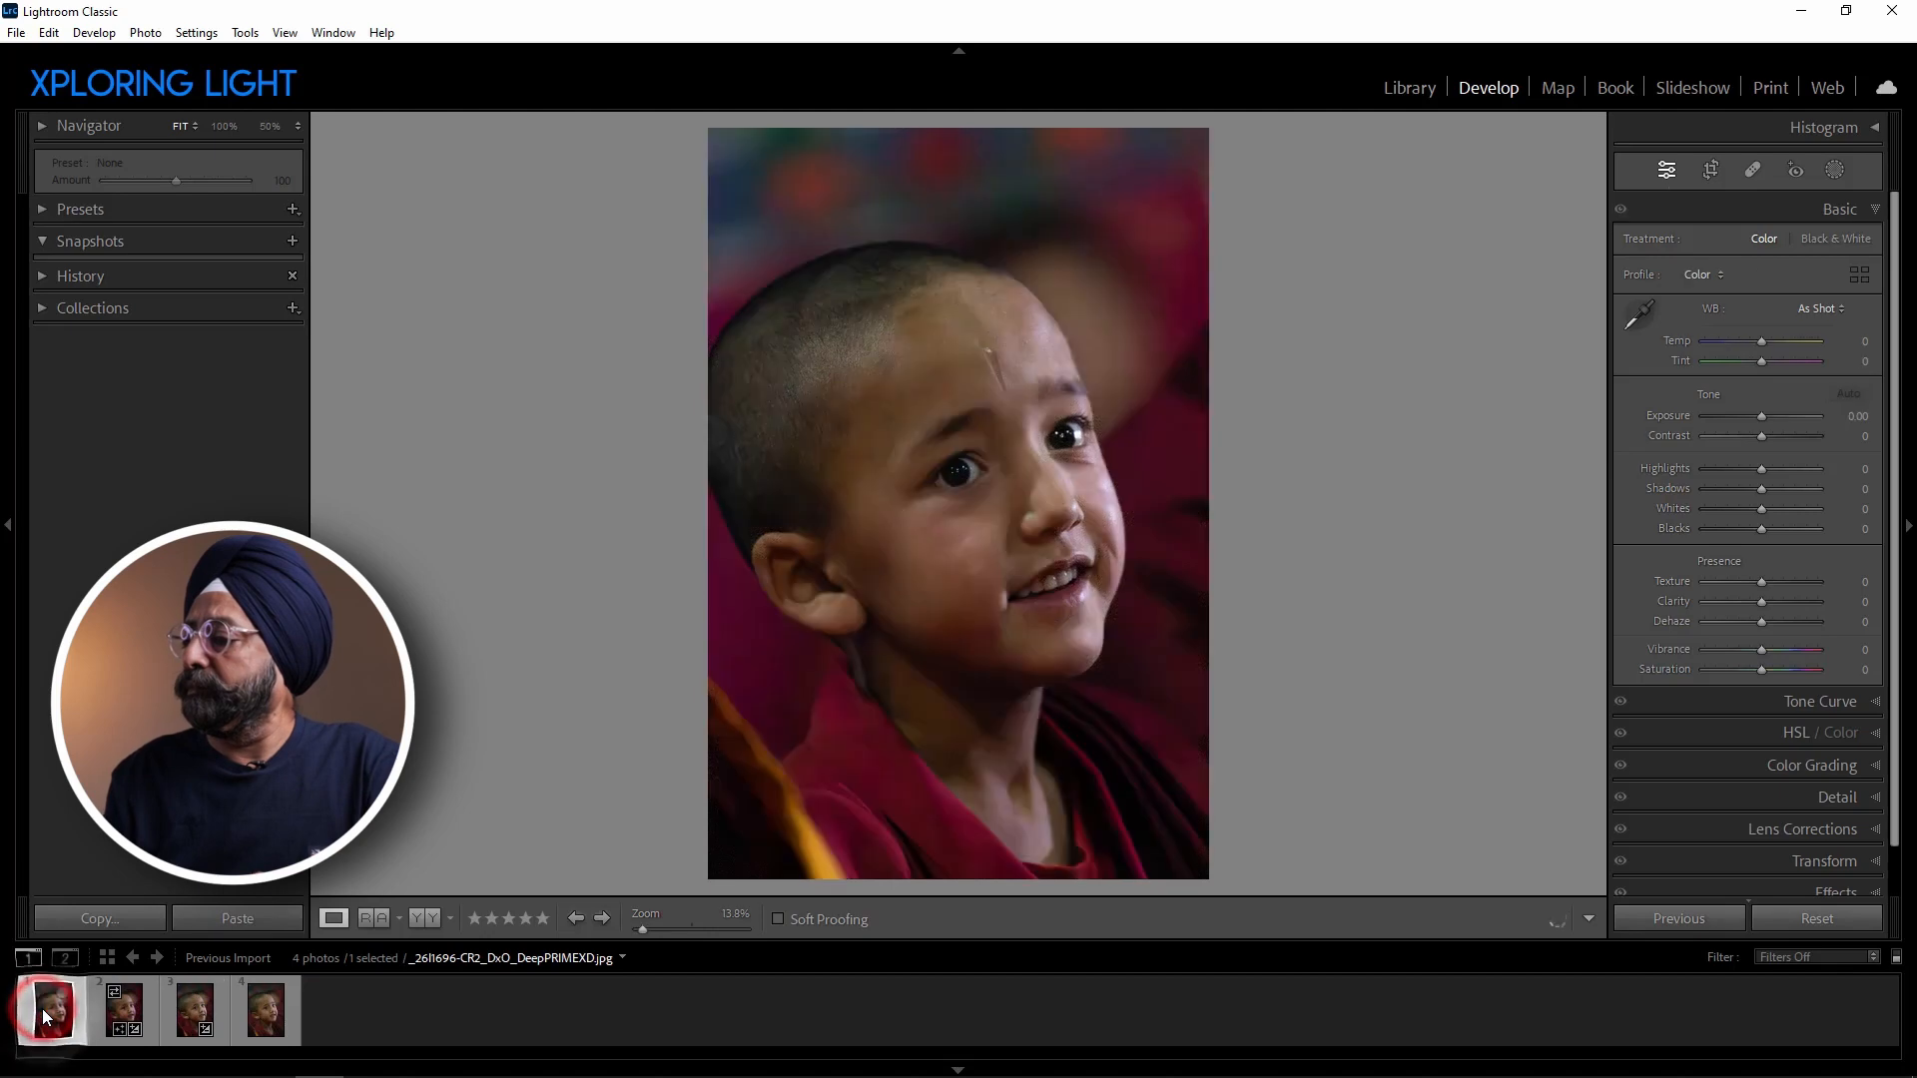
pyautogui.click(1031, 456)
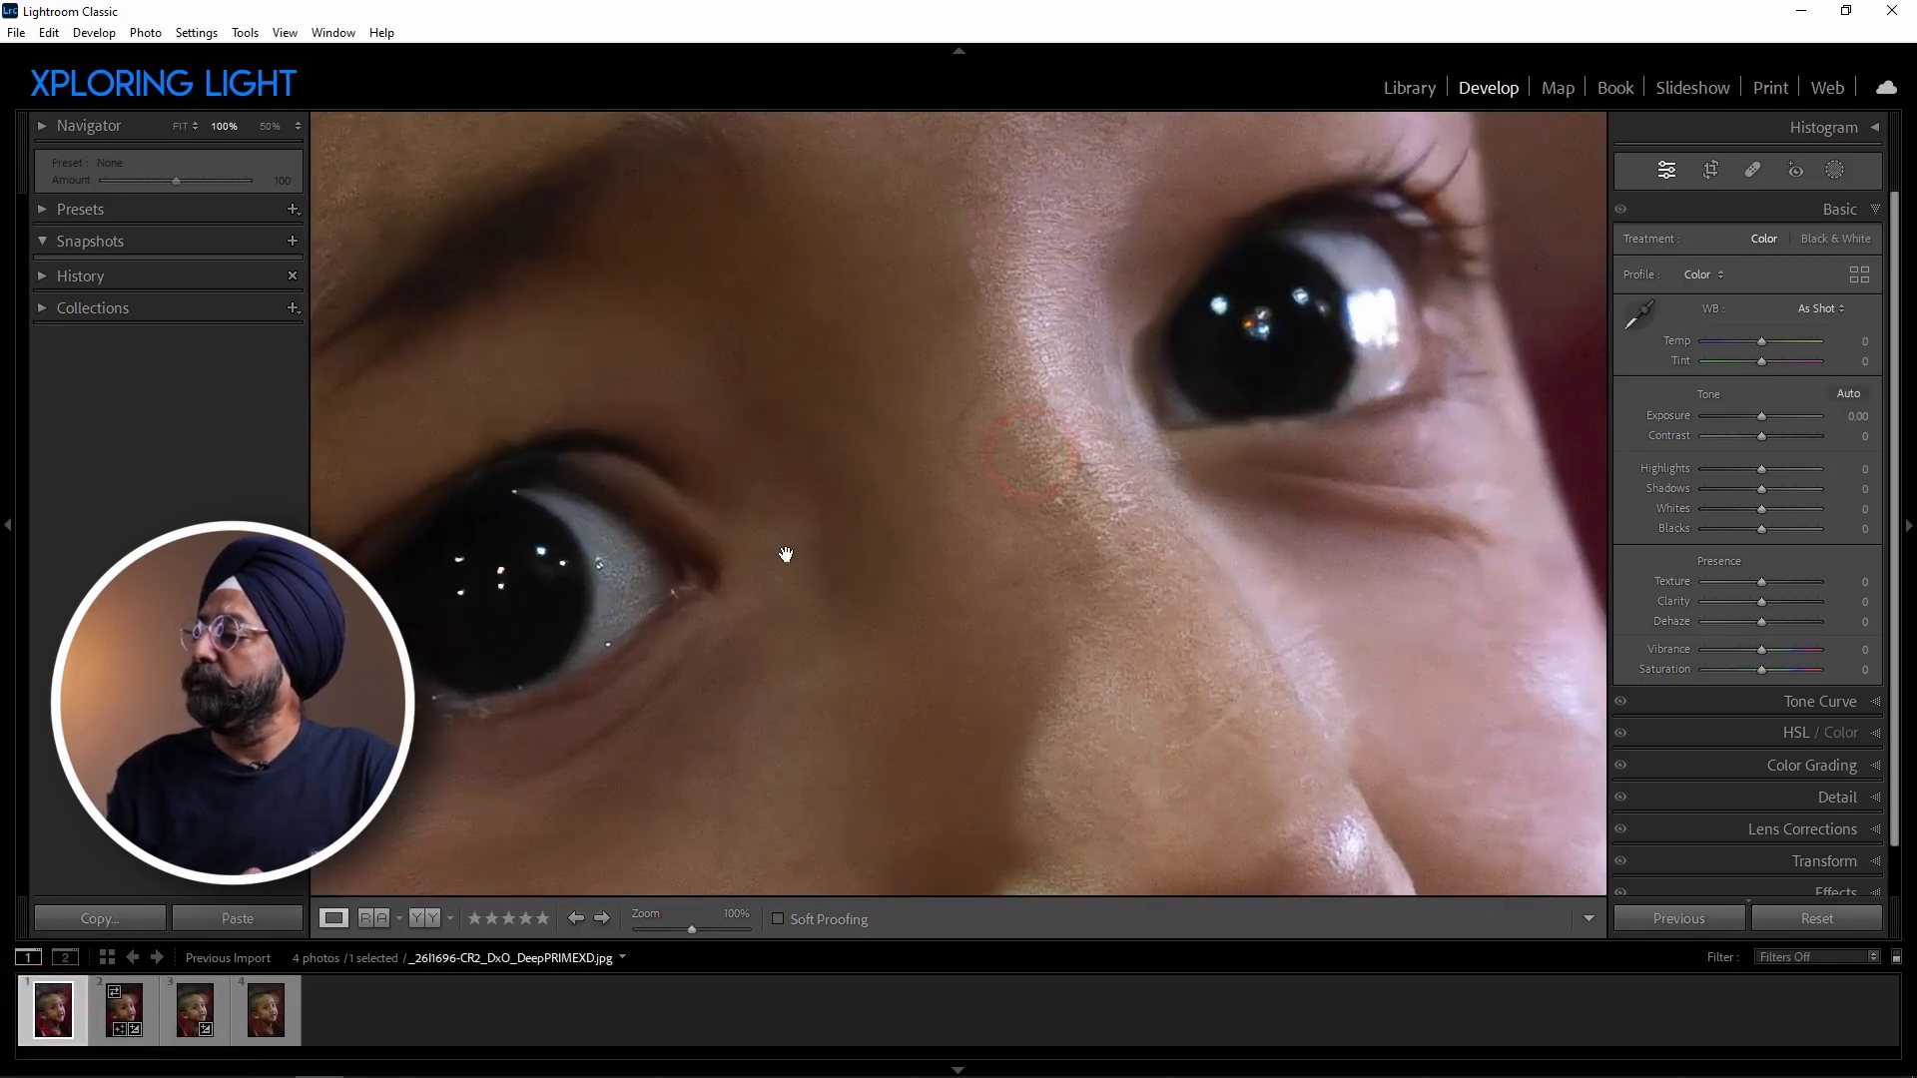
pyautogui.moveTo(597, 557); pyautogui.dragTo(859, 389)
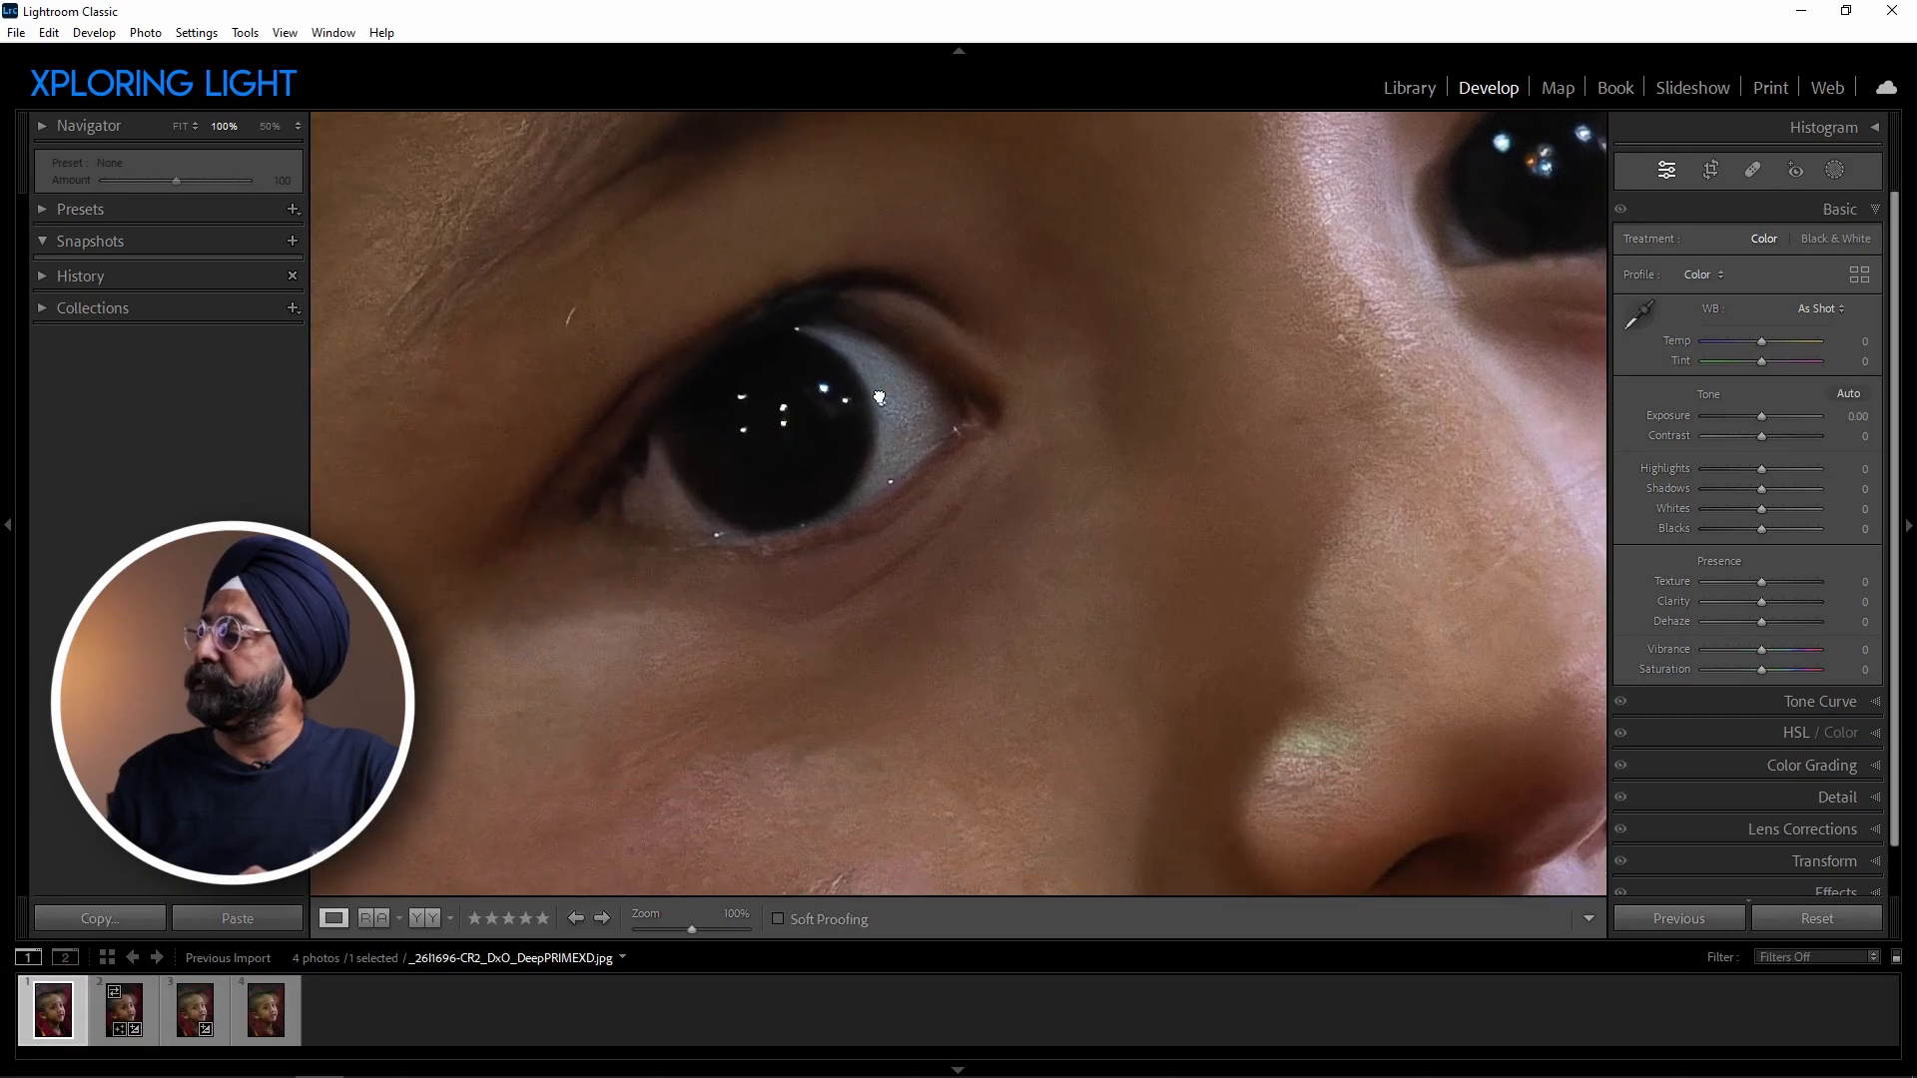
pyautogui.click(879, 398)
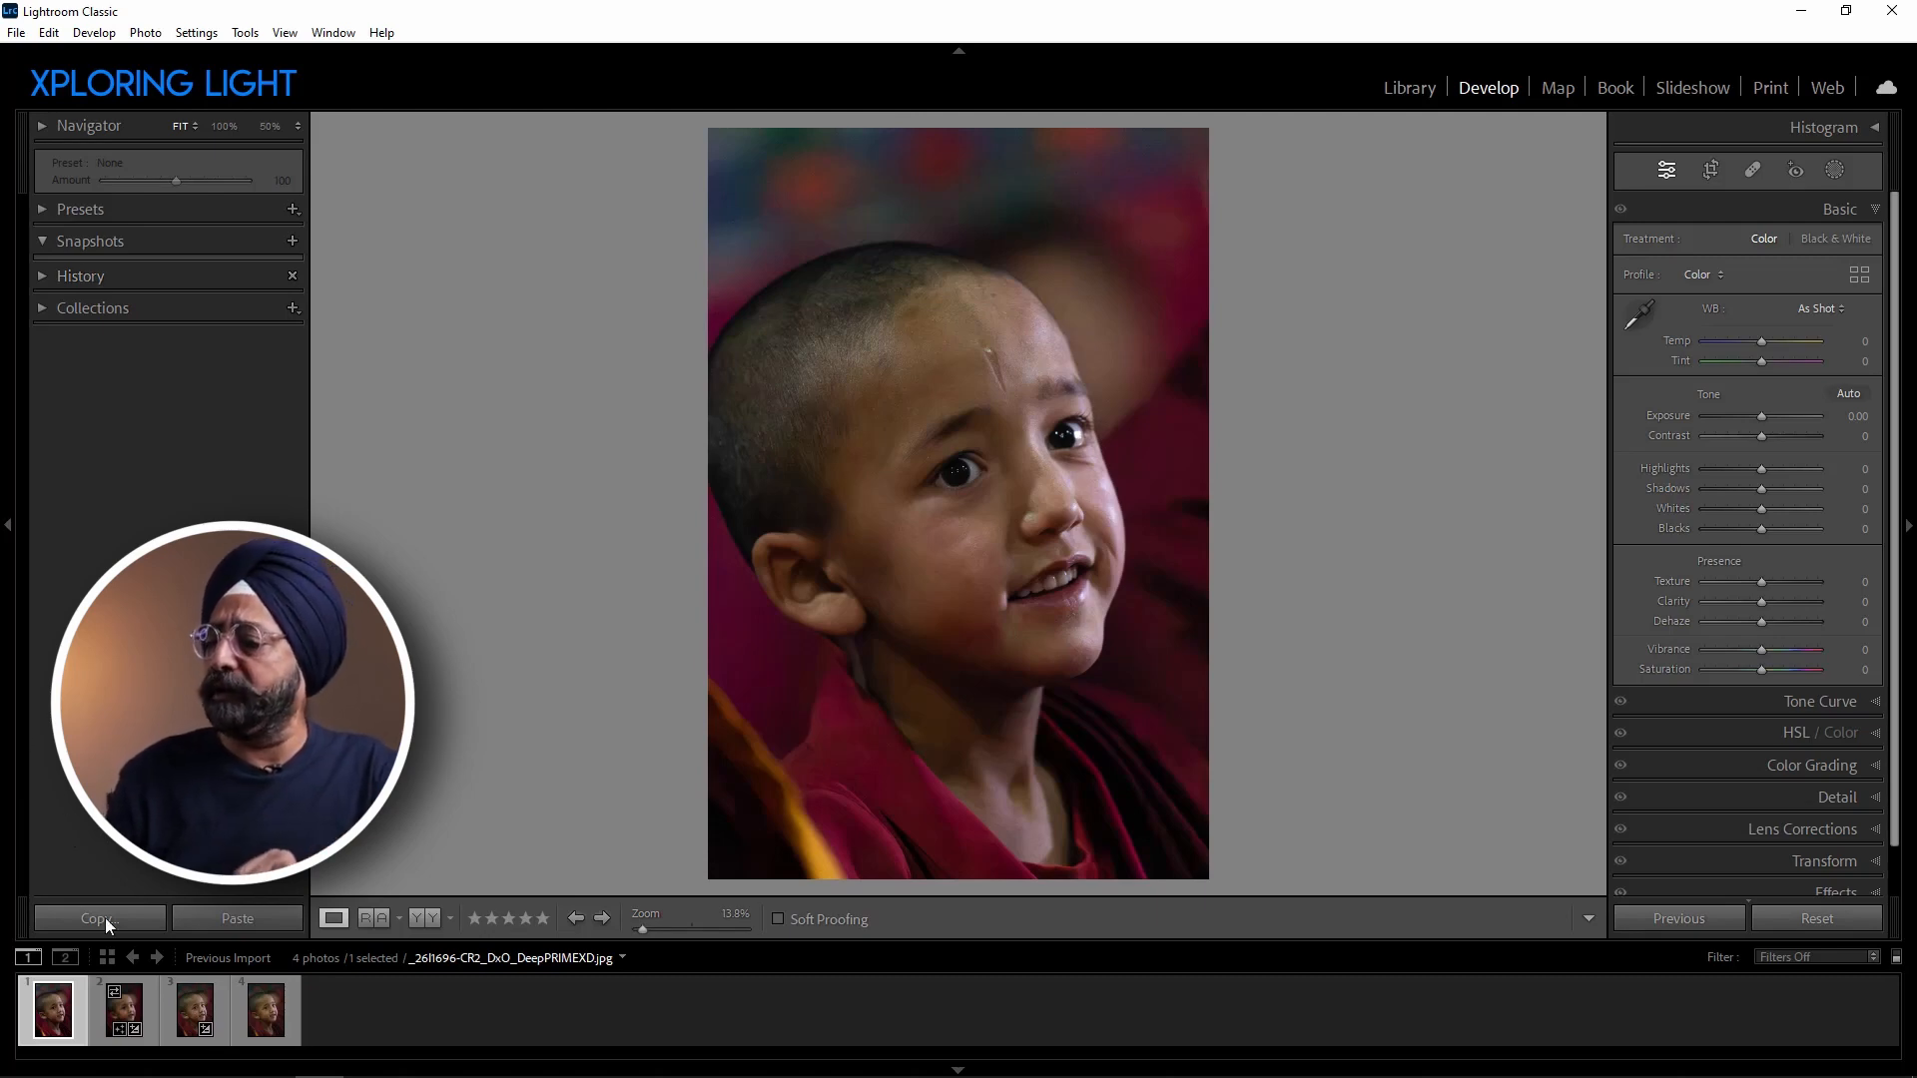
# Switch to Photoshop, open the photo in the Topaz DeNoise AI filter and dismiss the update offer.
pyautogui.moveTo(322, 1073)
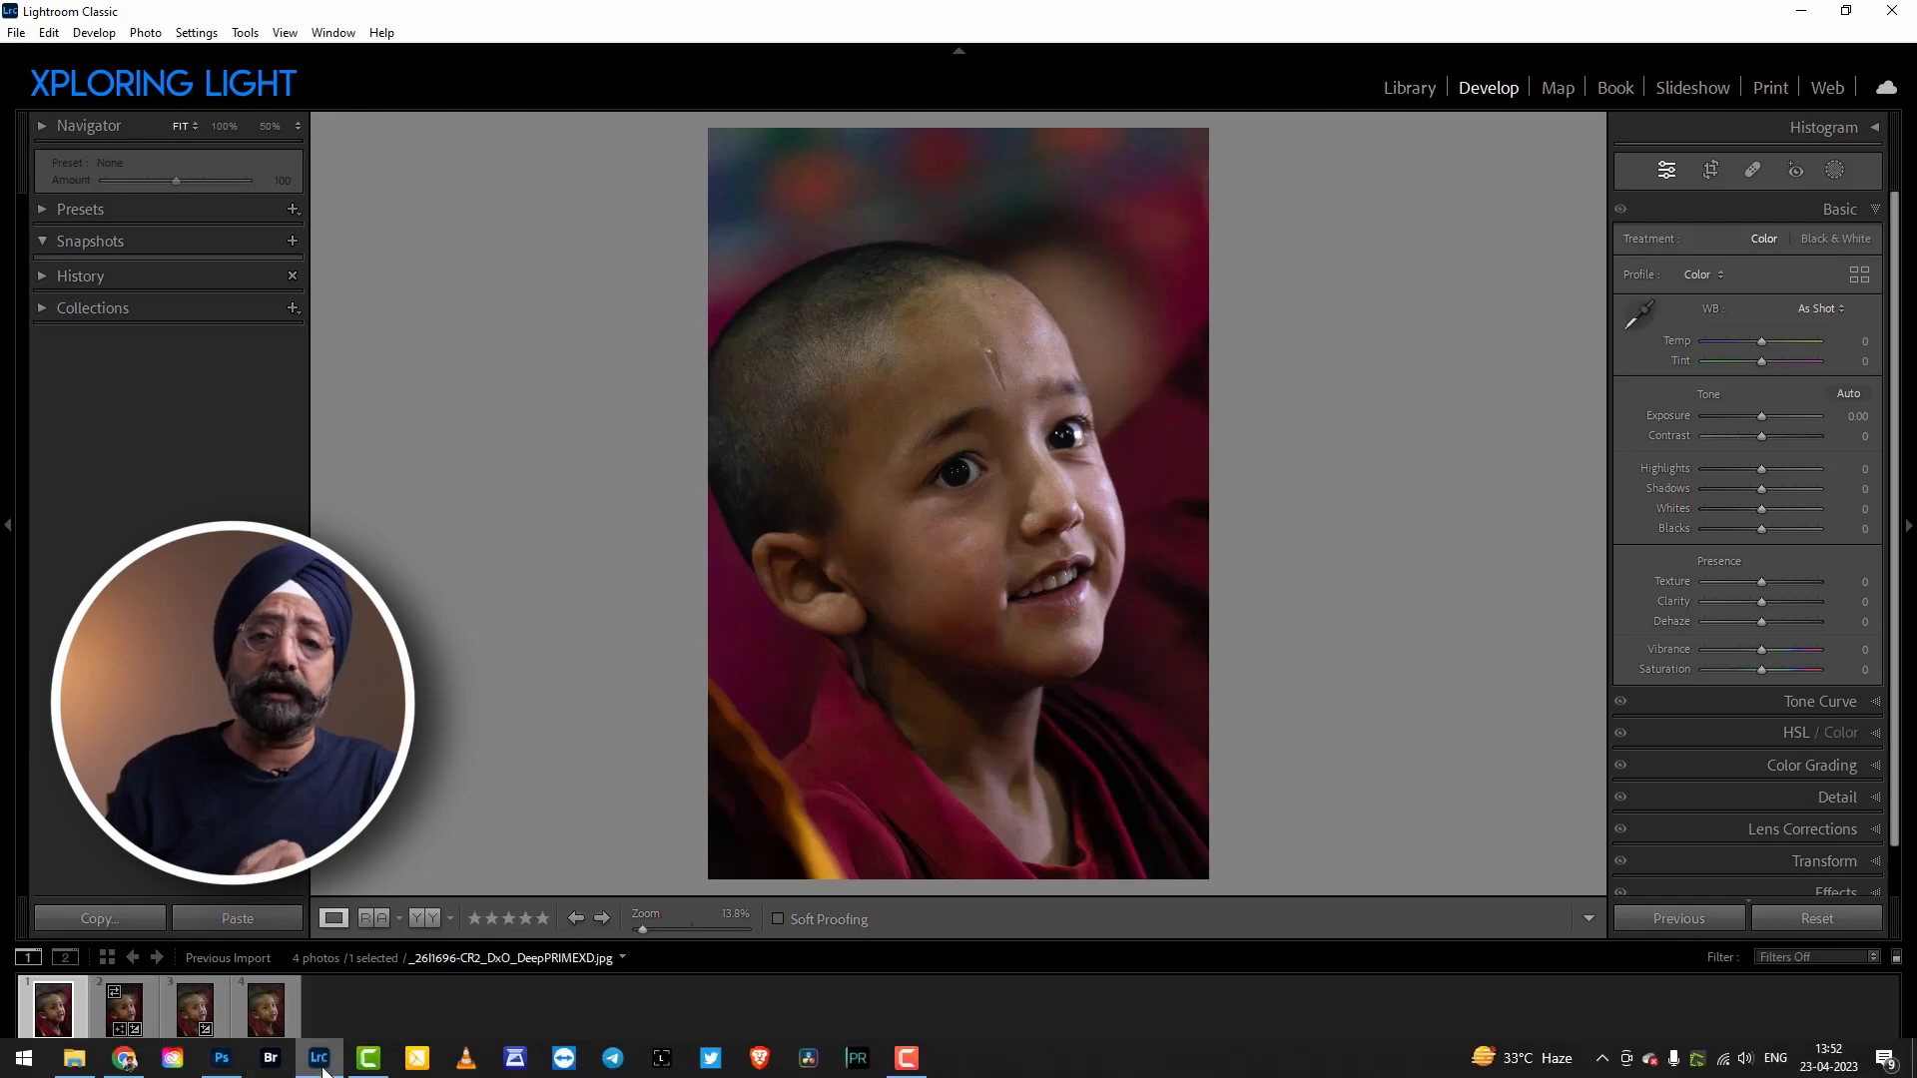
pyautogui.moveTo(228, 1067)
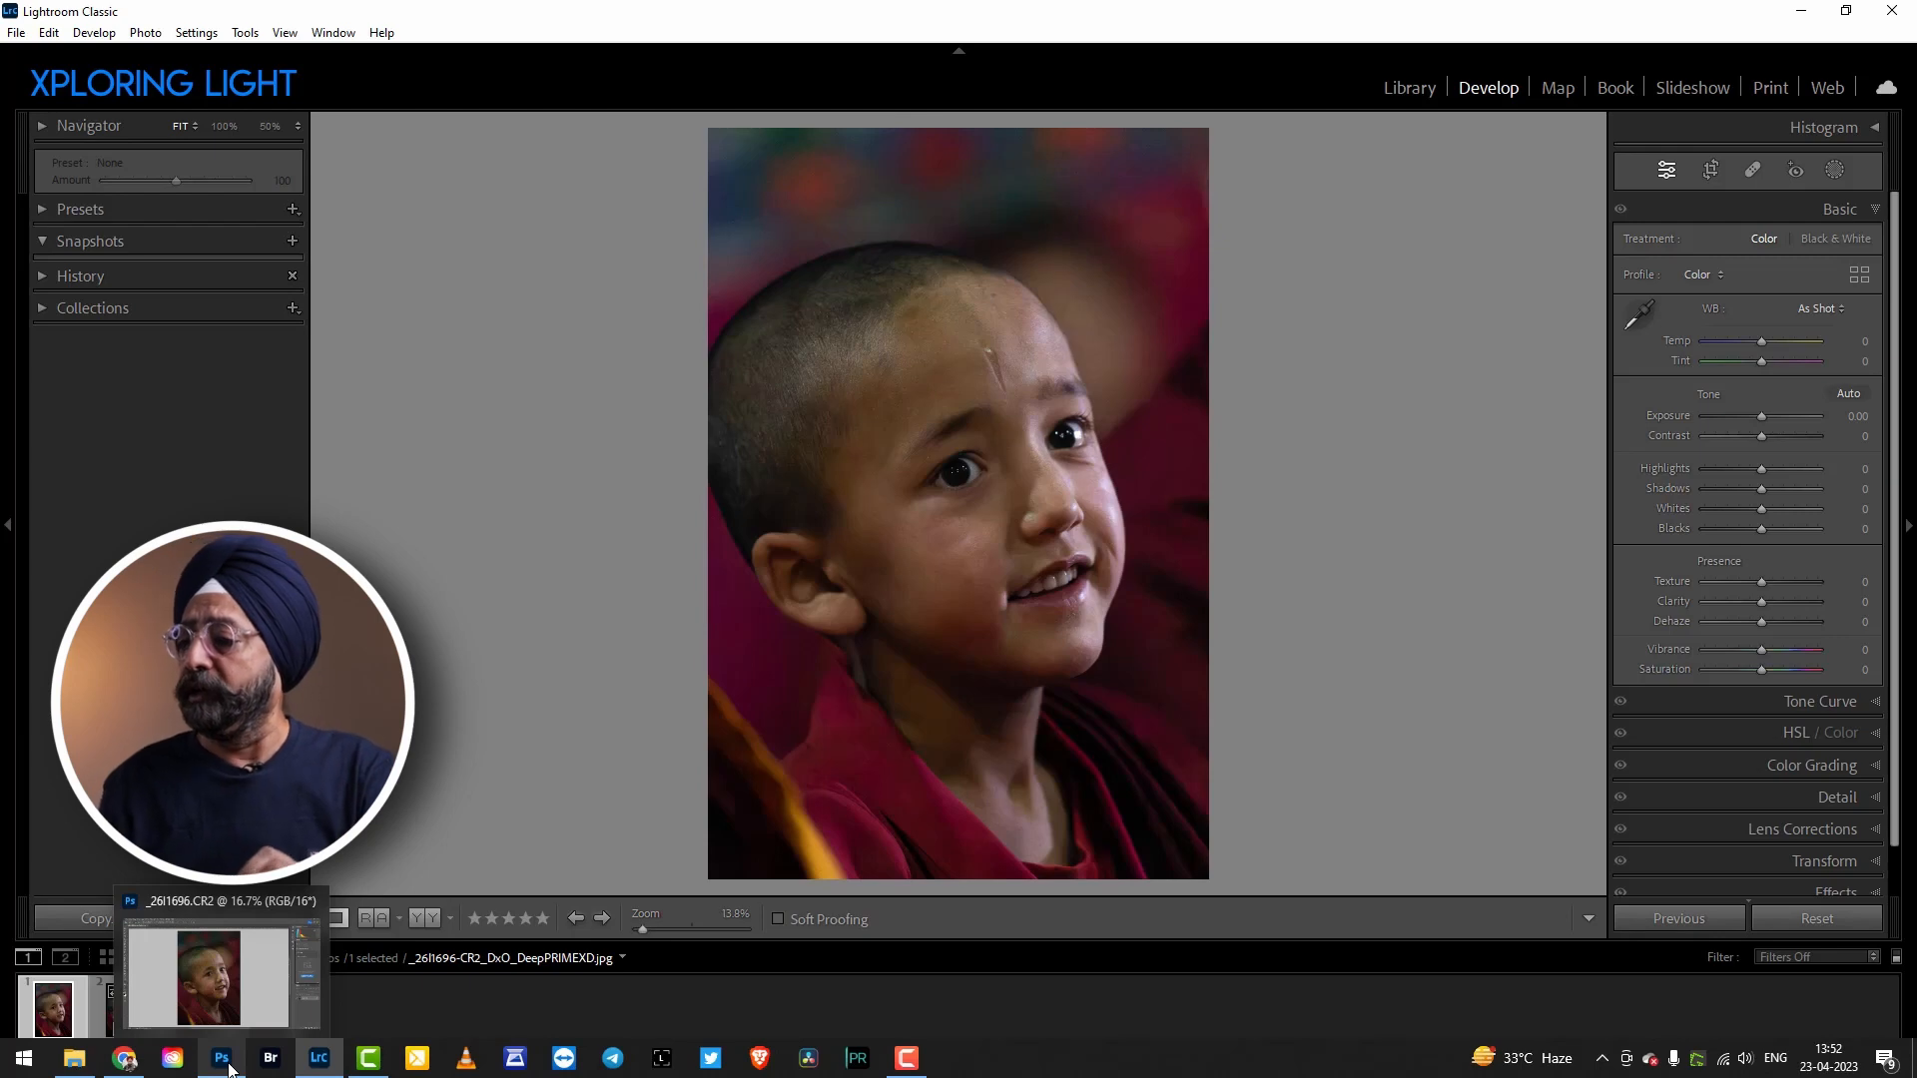
pyautogui.click(228, 1067)
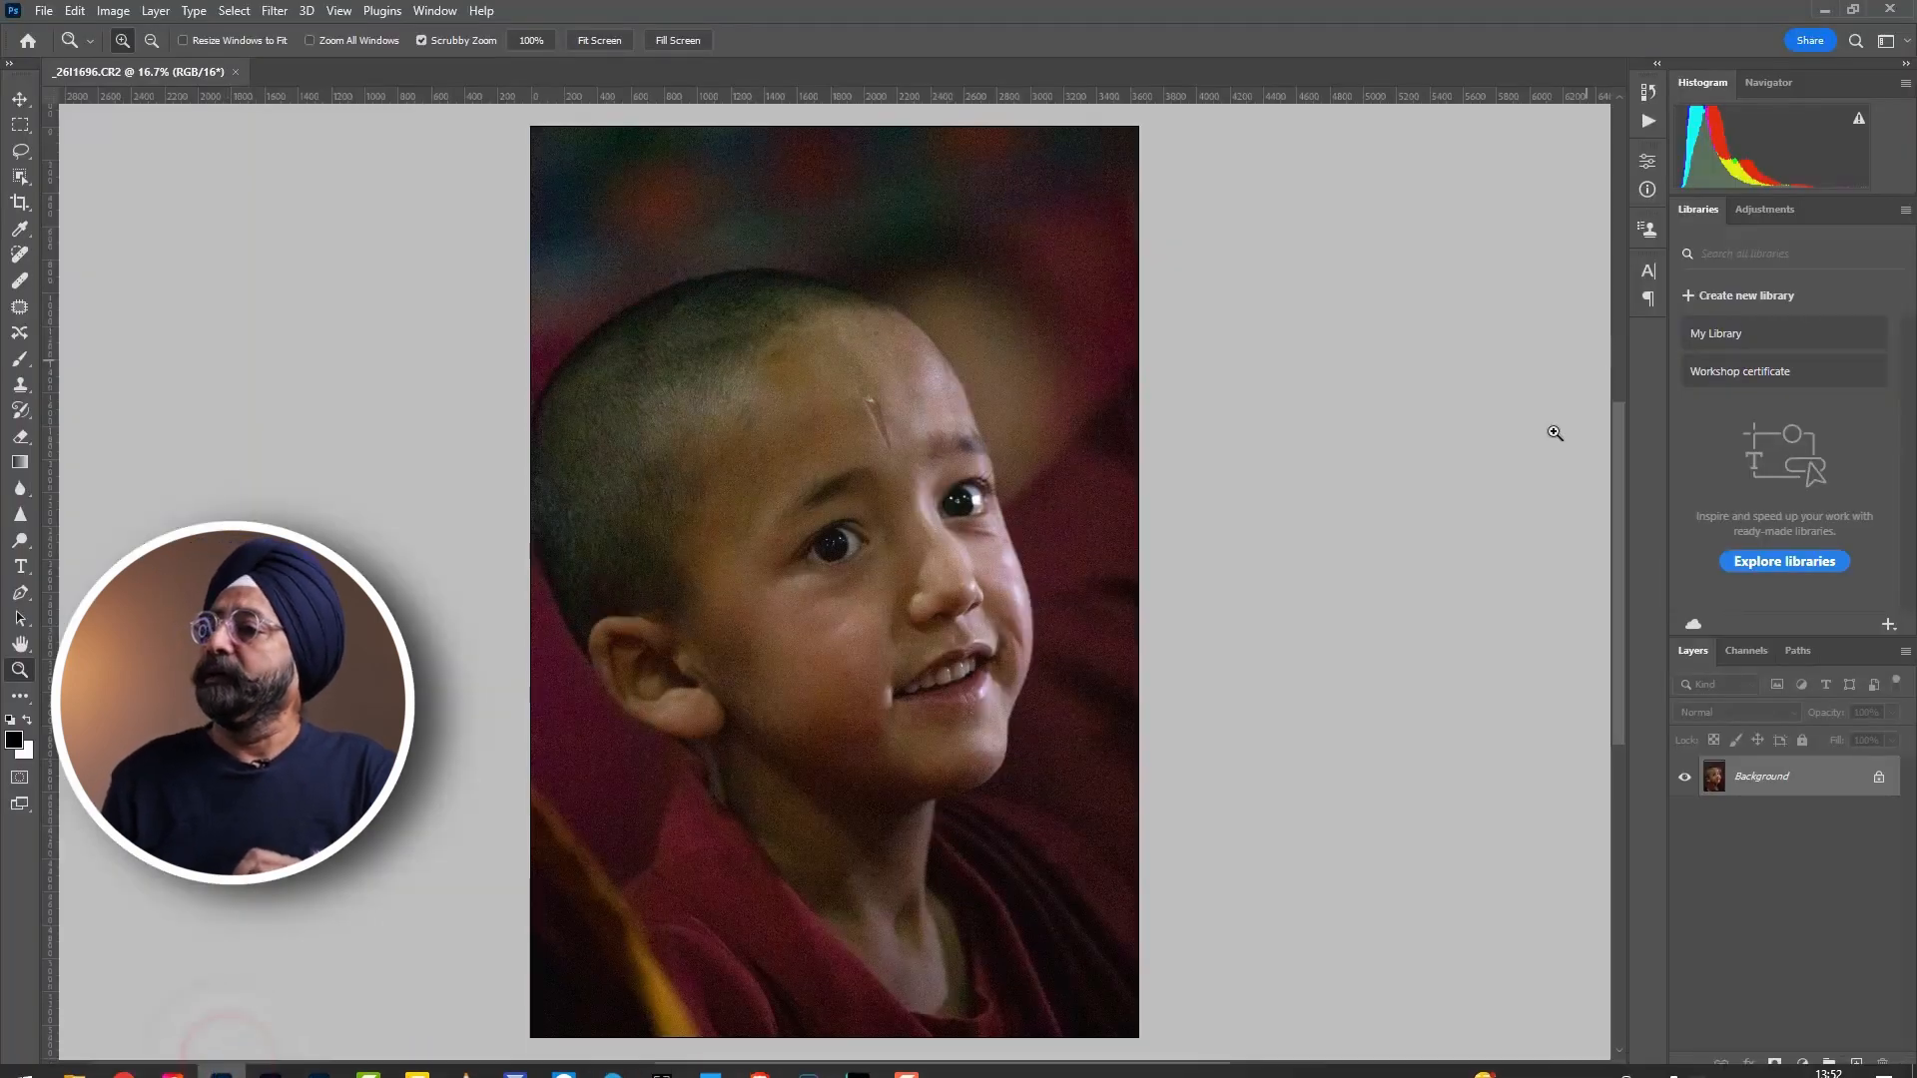
pyautogui.click(282, 16)
pyautogui.moveTo(407, 486)
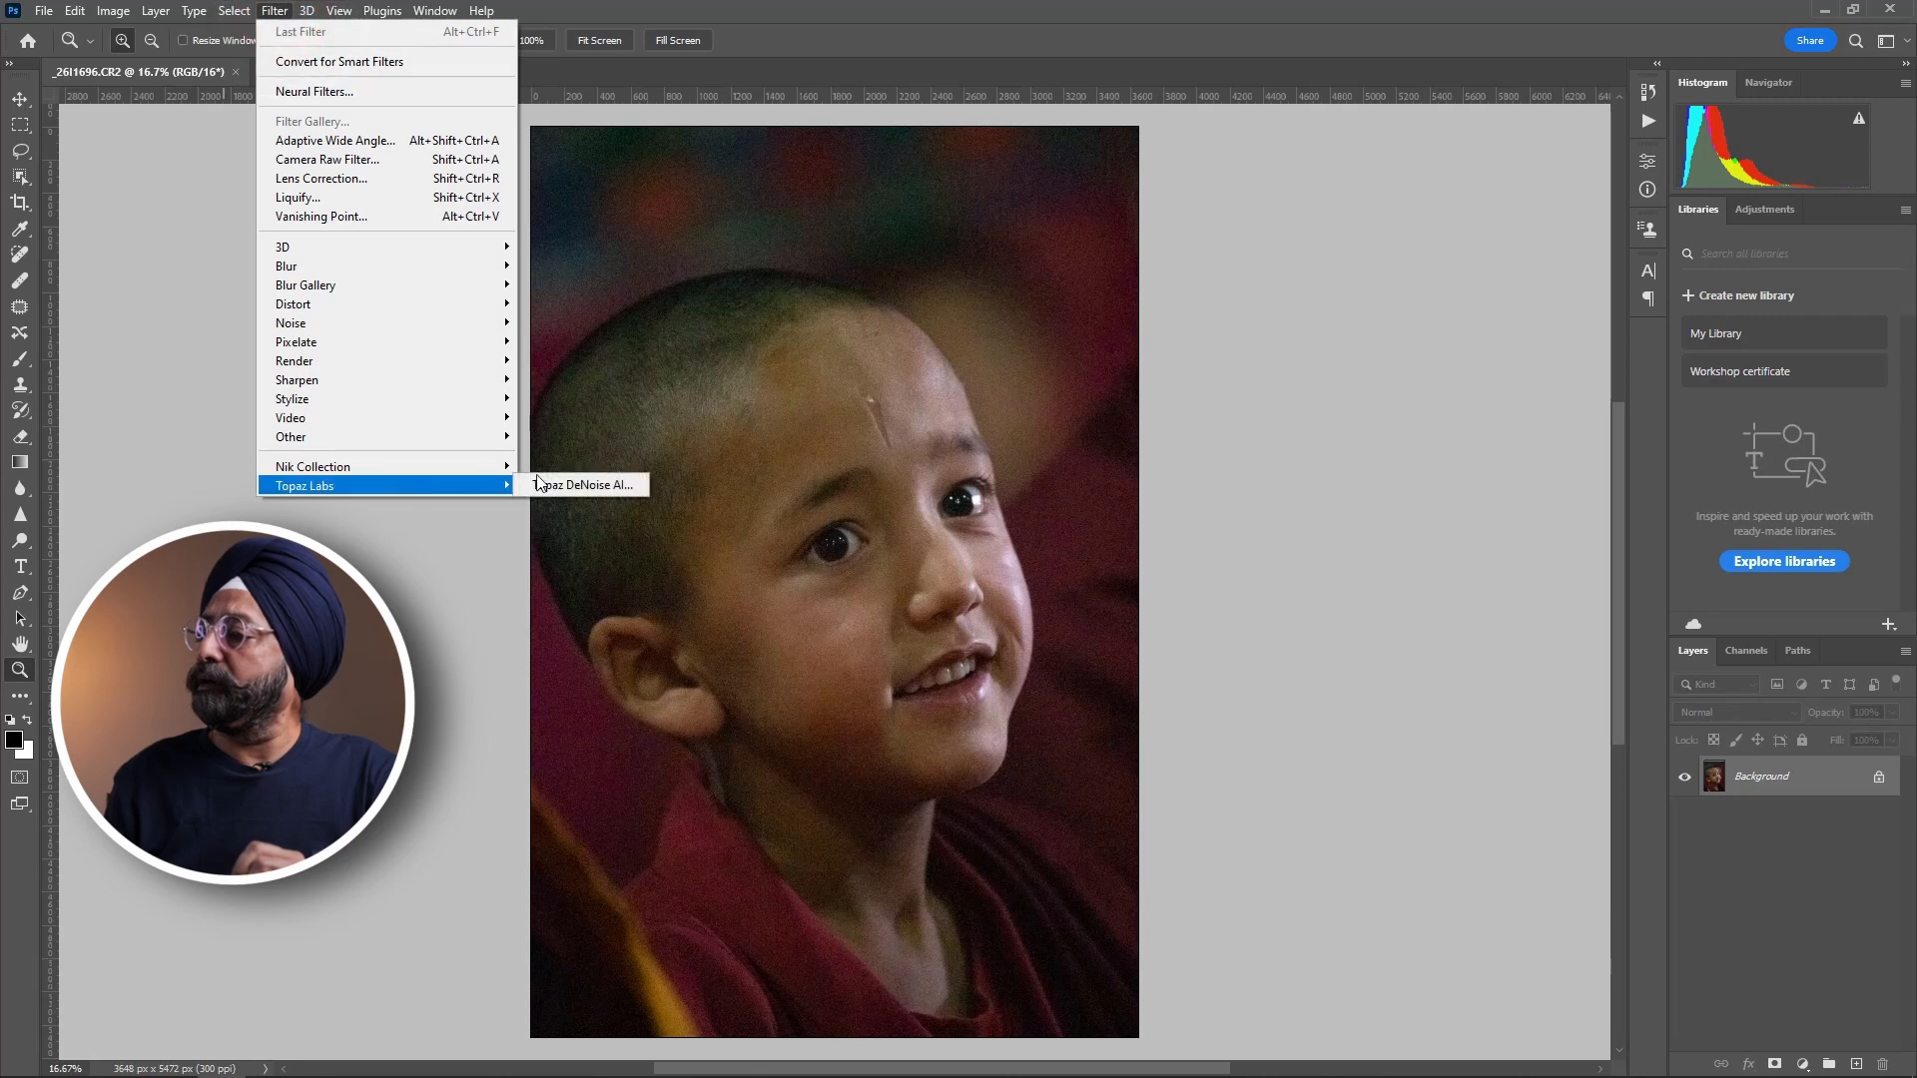
pyautogui.click(561, 486)
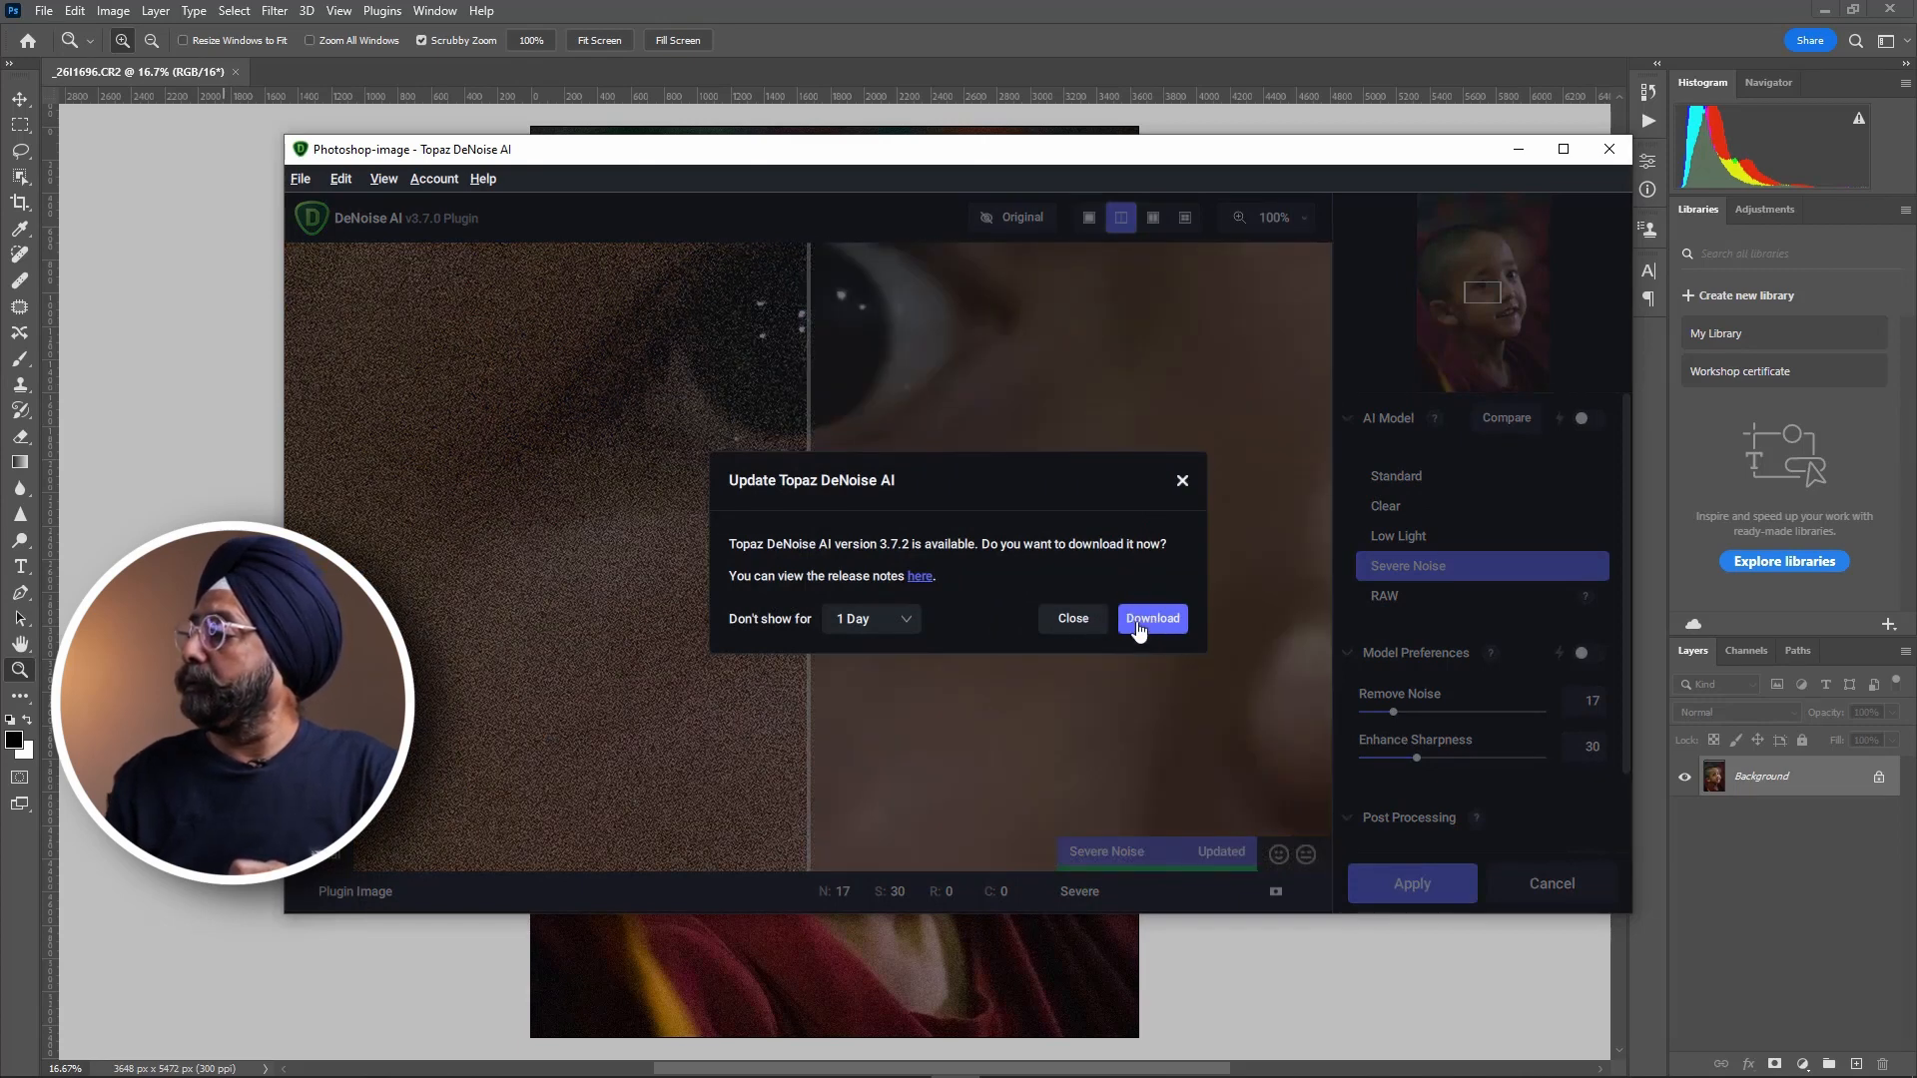
pyautogui.click(1099, 621)
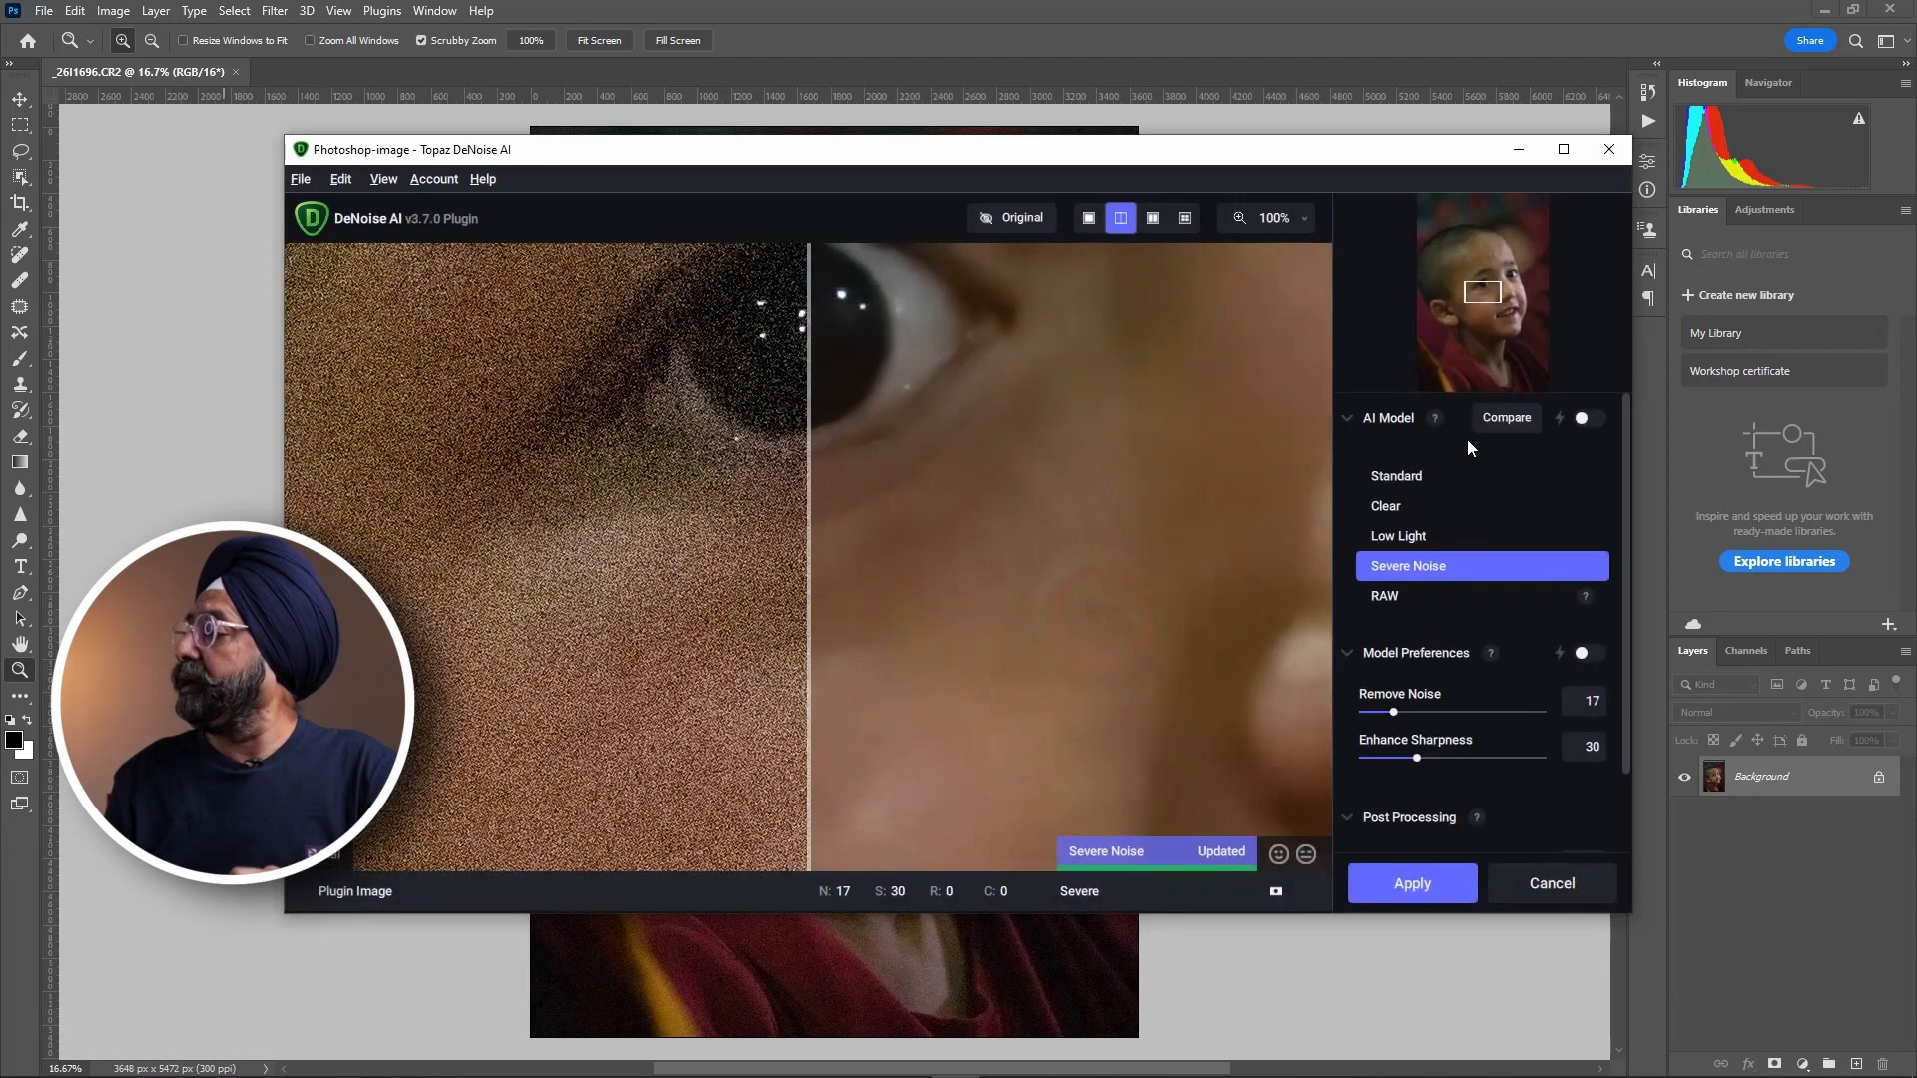
# Preview the Clear, Standard, Low Light and Severe Noise AI models around the eye and review the model preferences.
pyautogui.click(1406, 506)
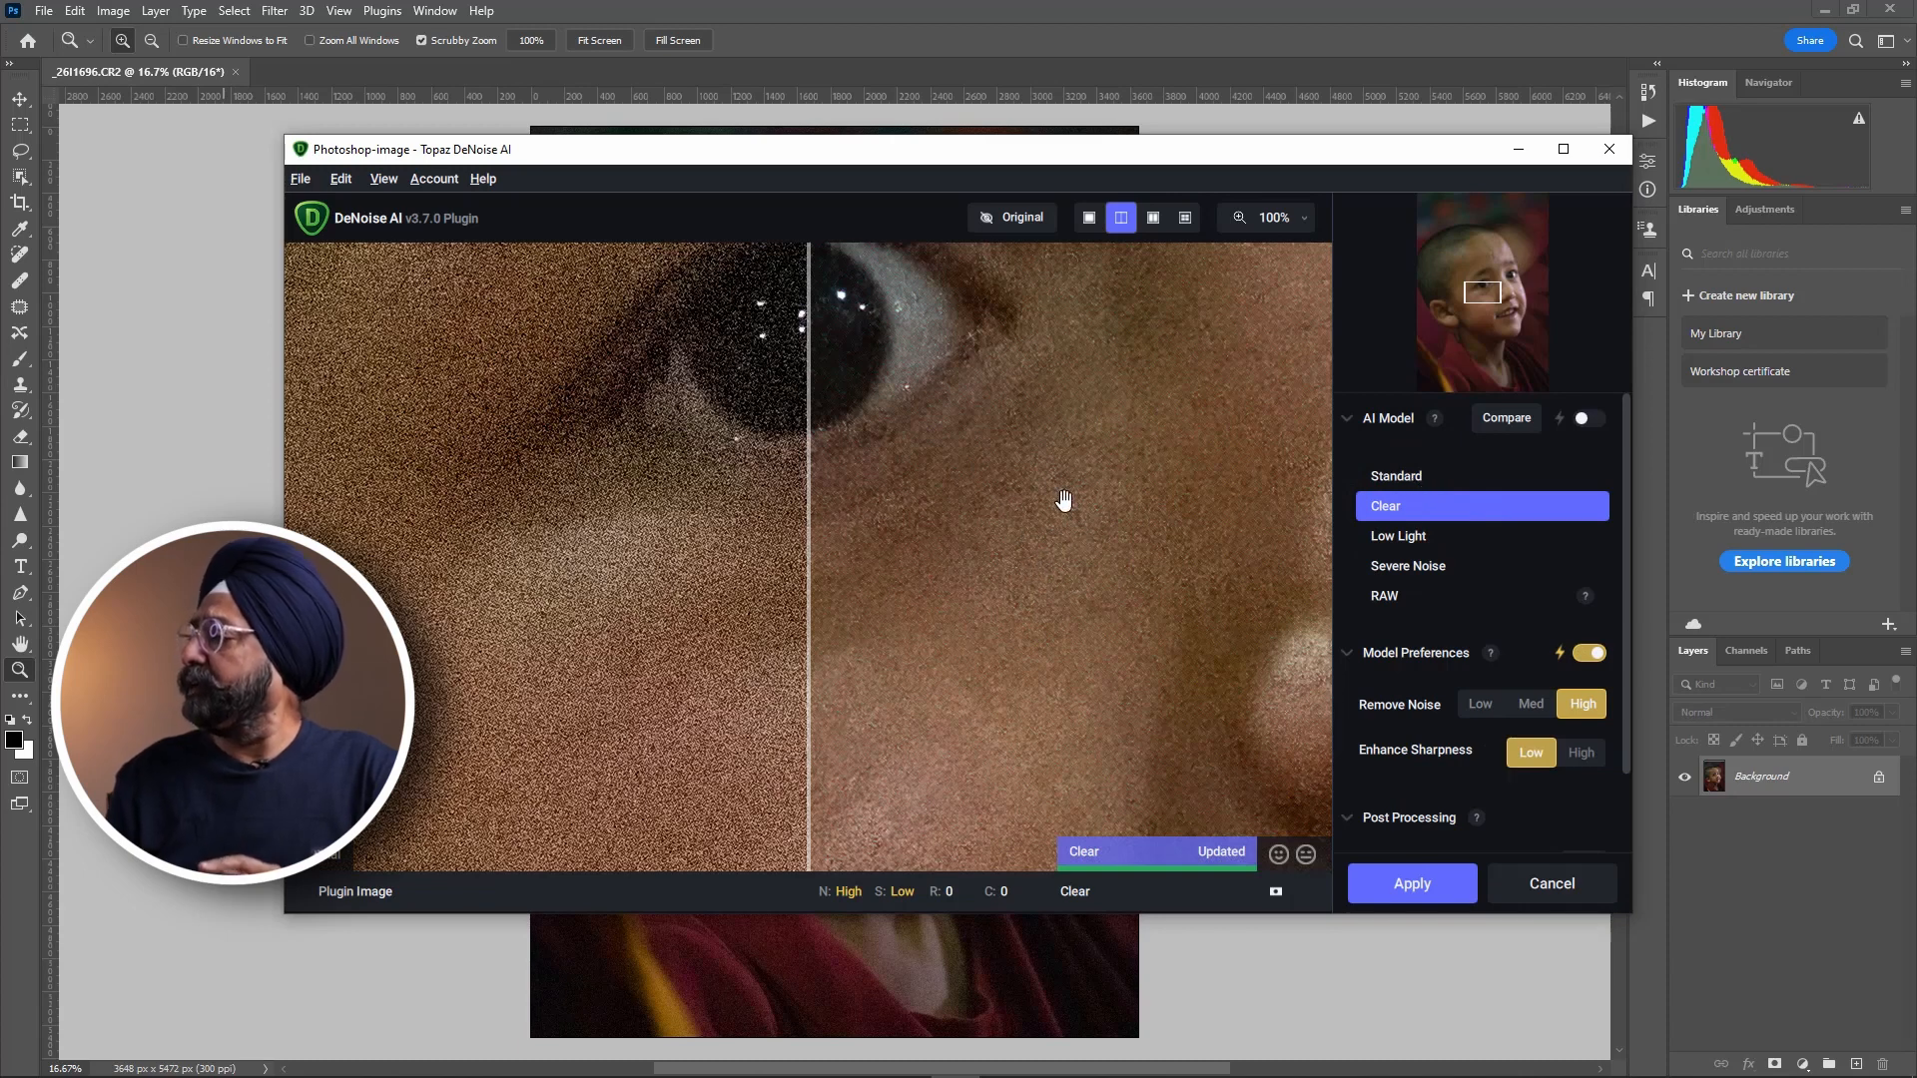
pyautogui.click(1397, 477)
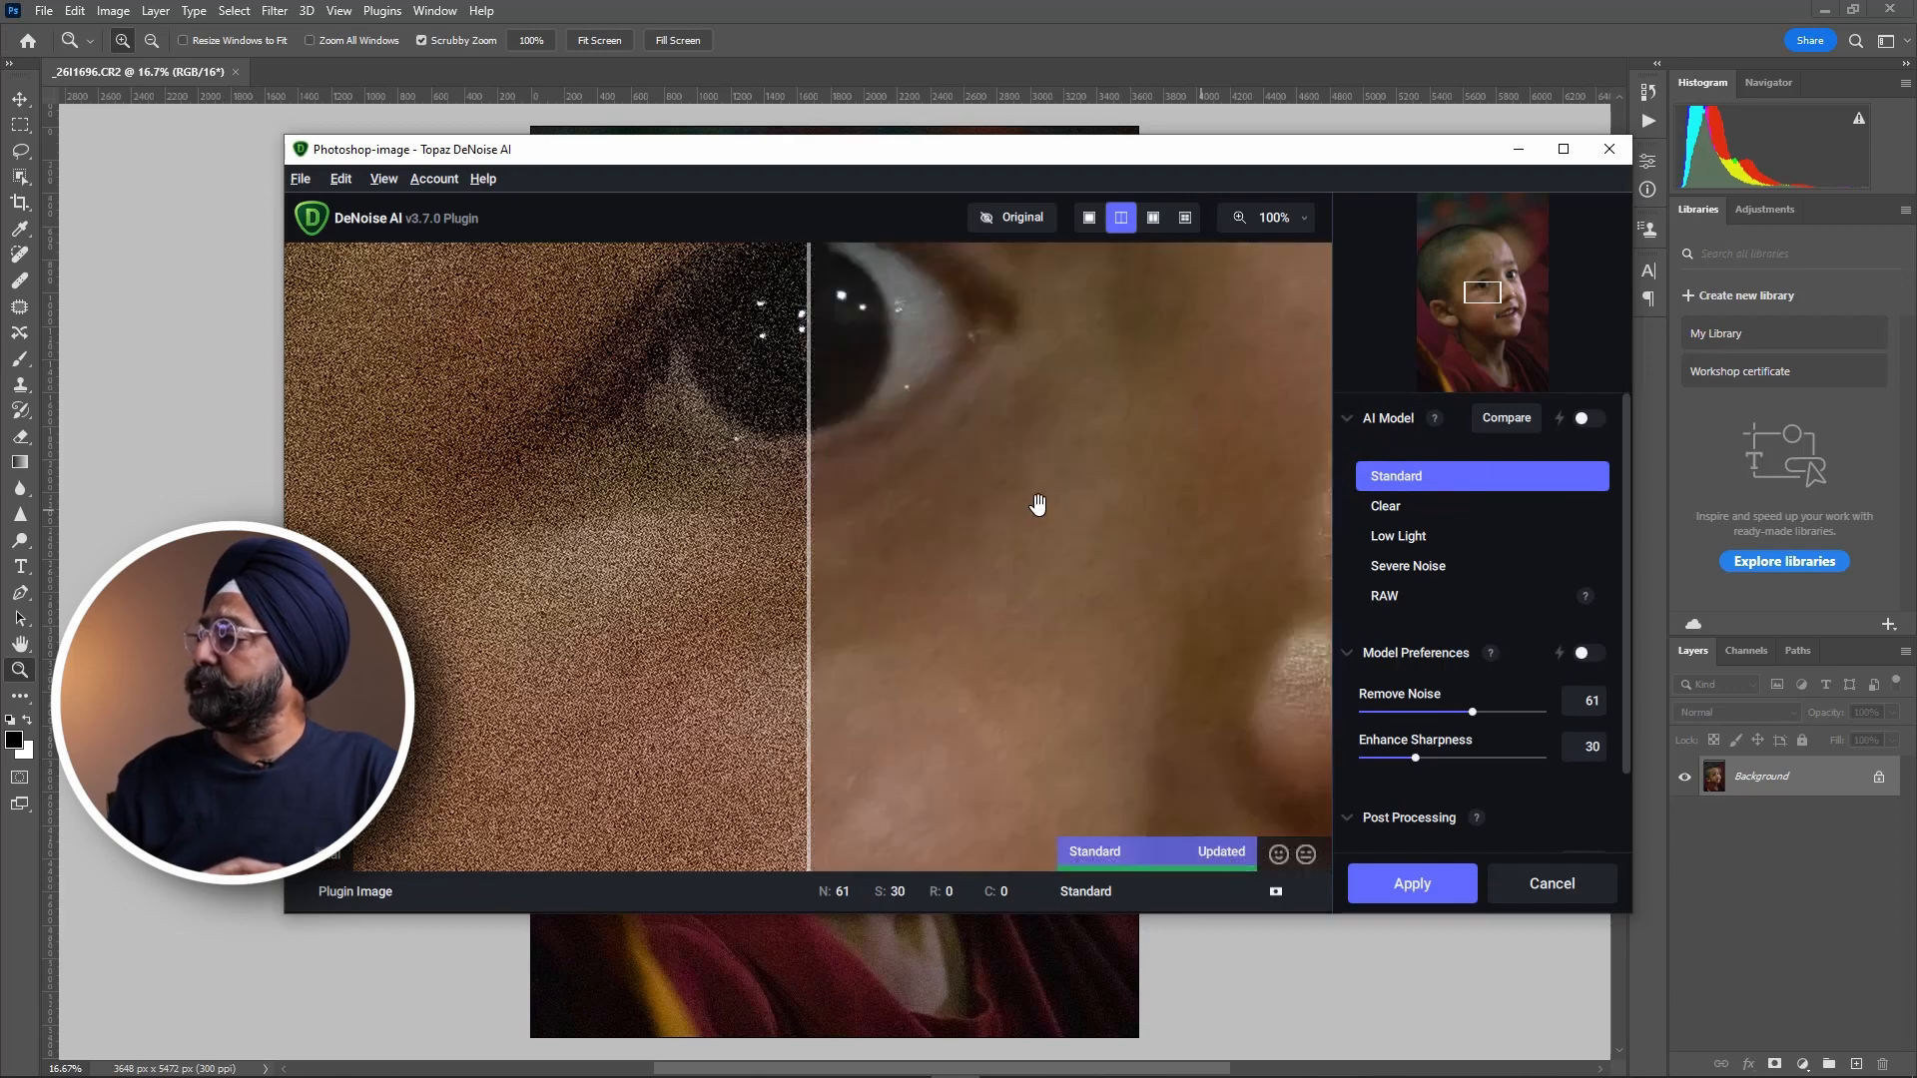
pyautogui.moveTo(1035, 504); pyautogui.dragTo(1134, 514)
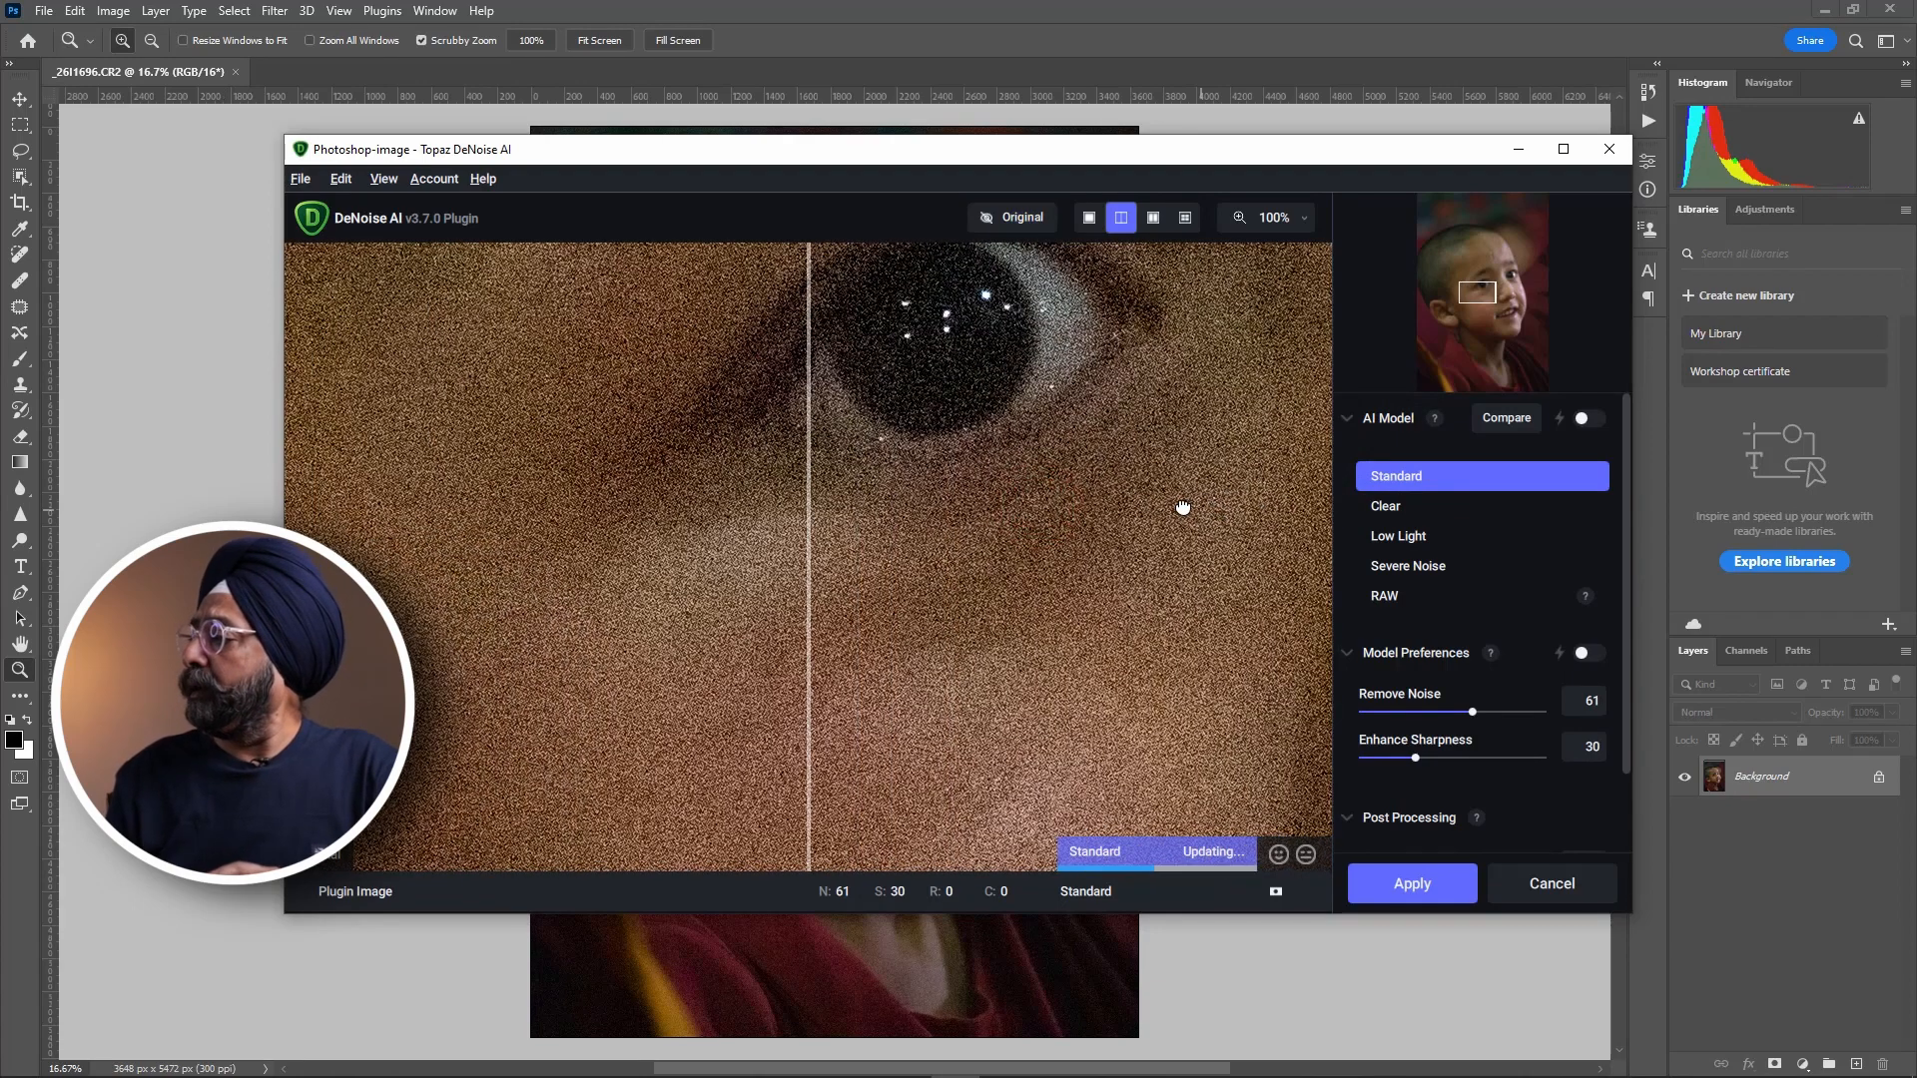
pyautogui.click(1434, 544)
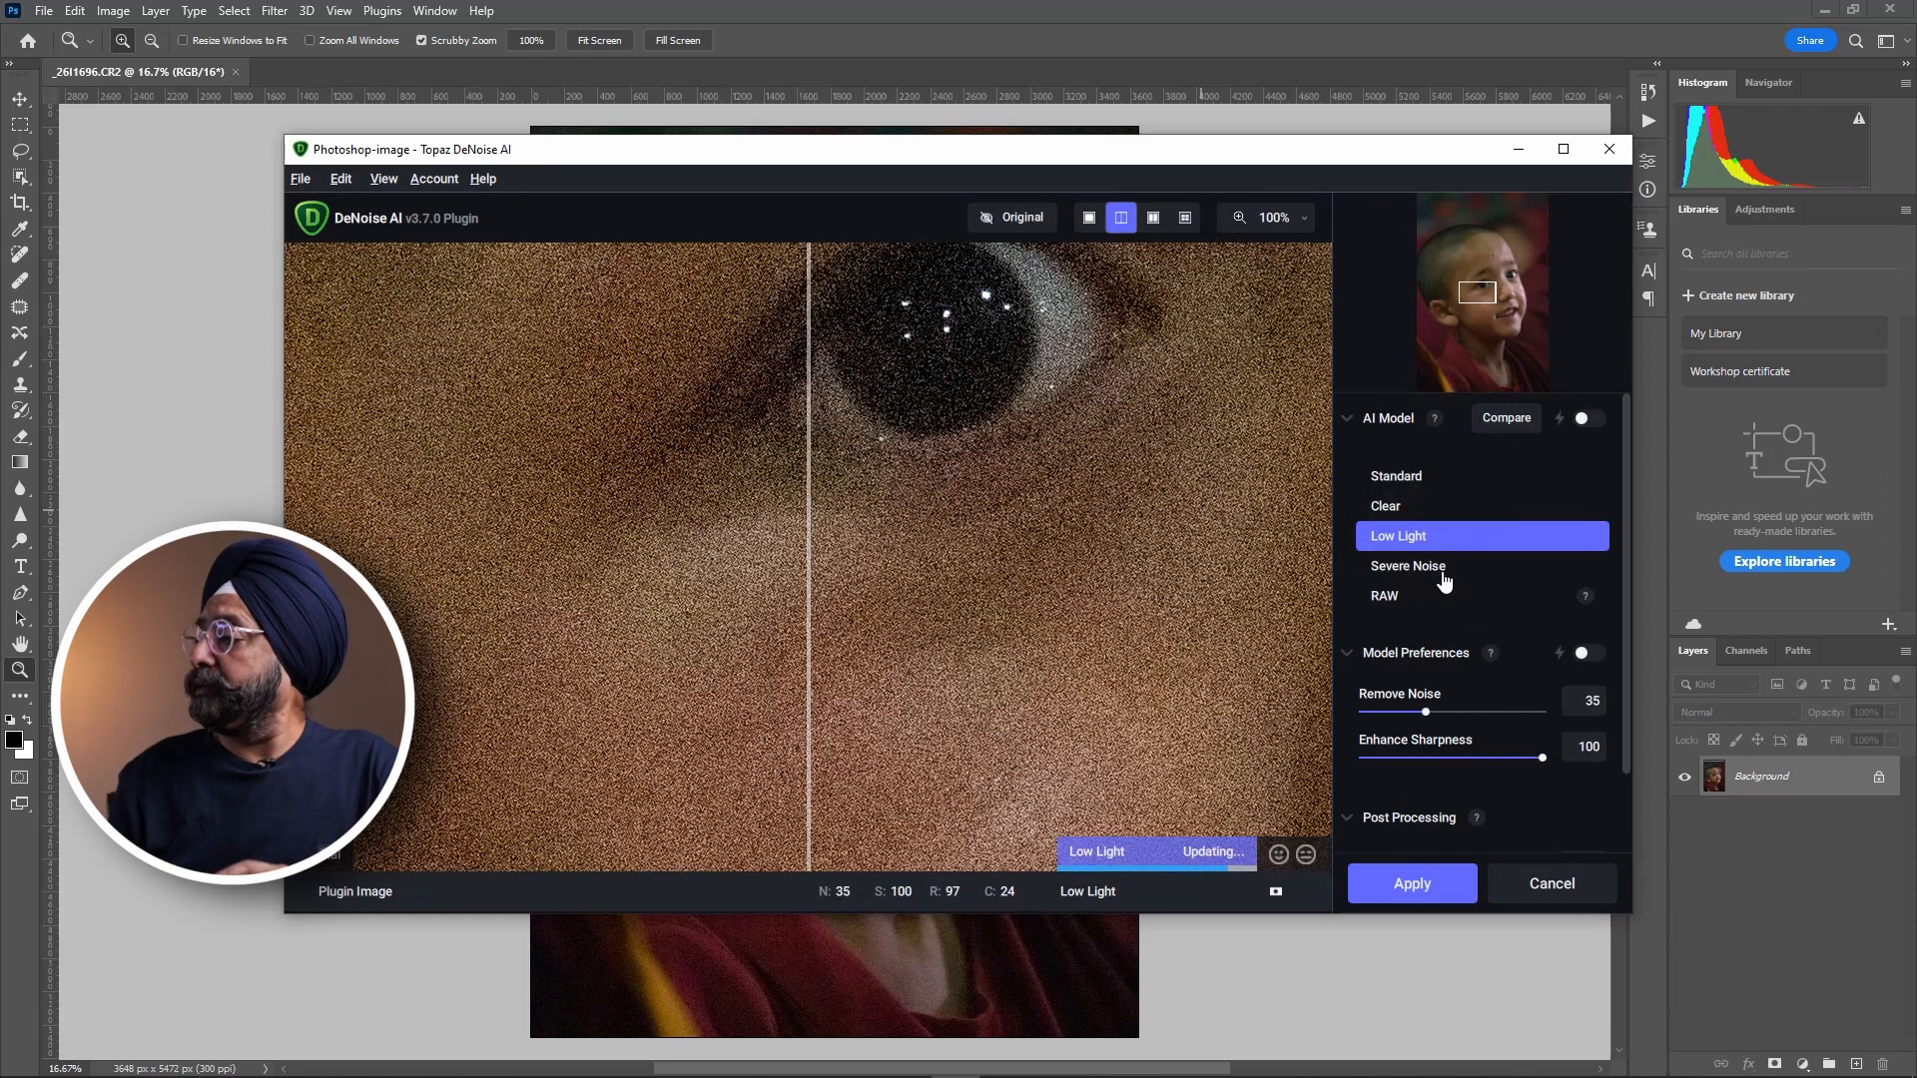
pyautogui.click(1444, 579)
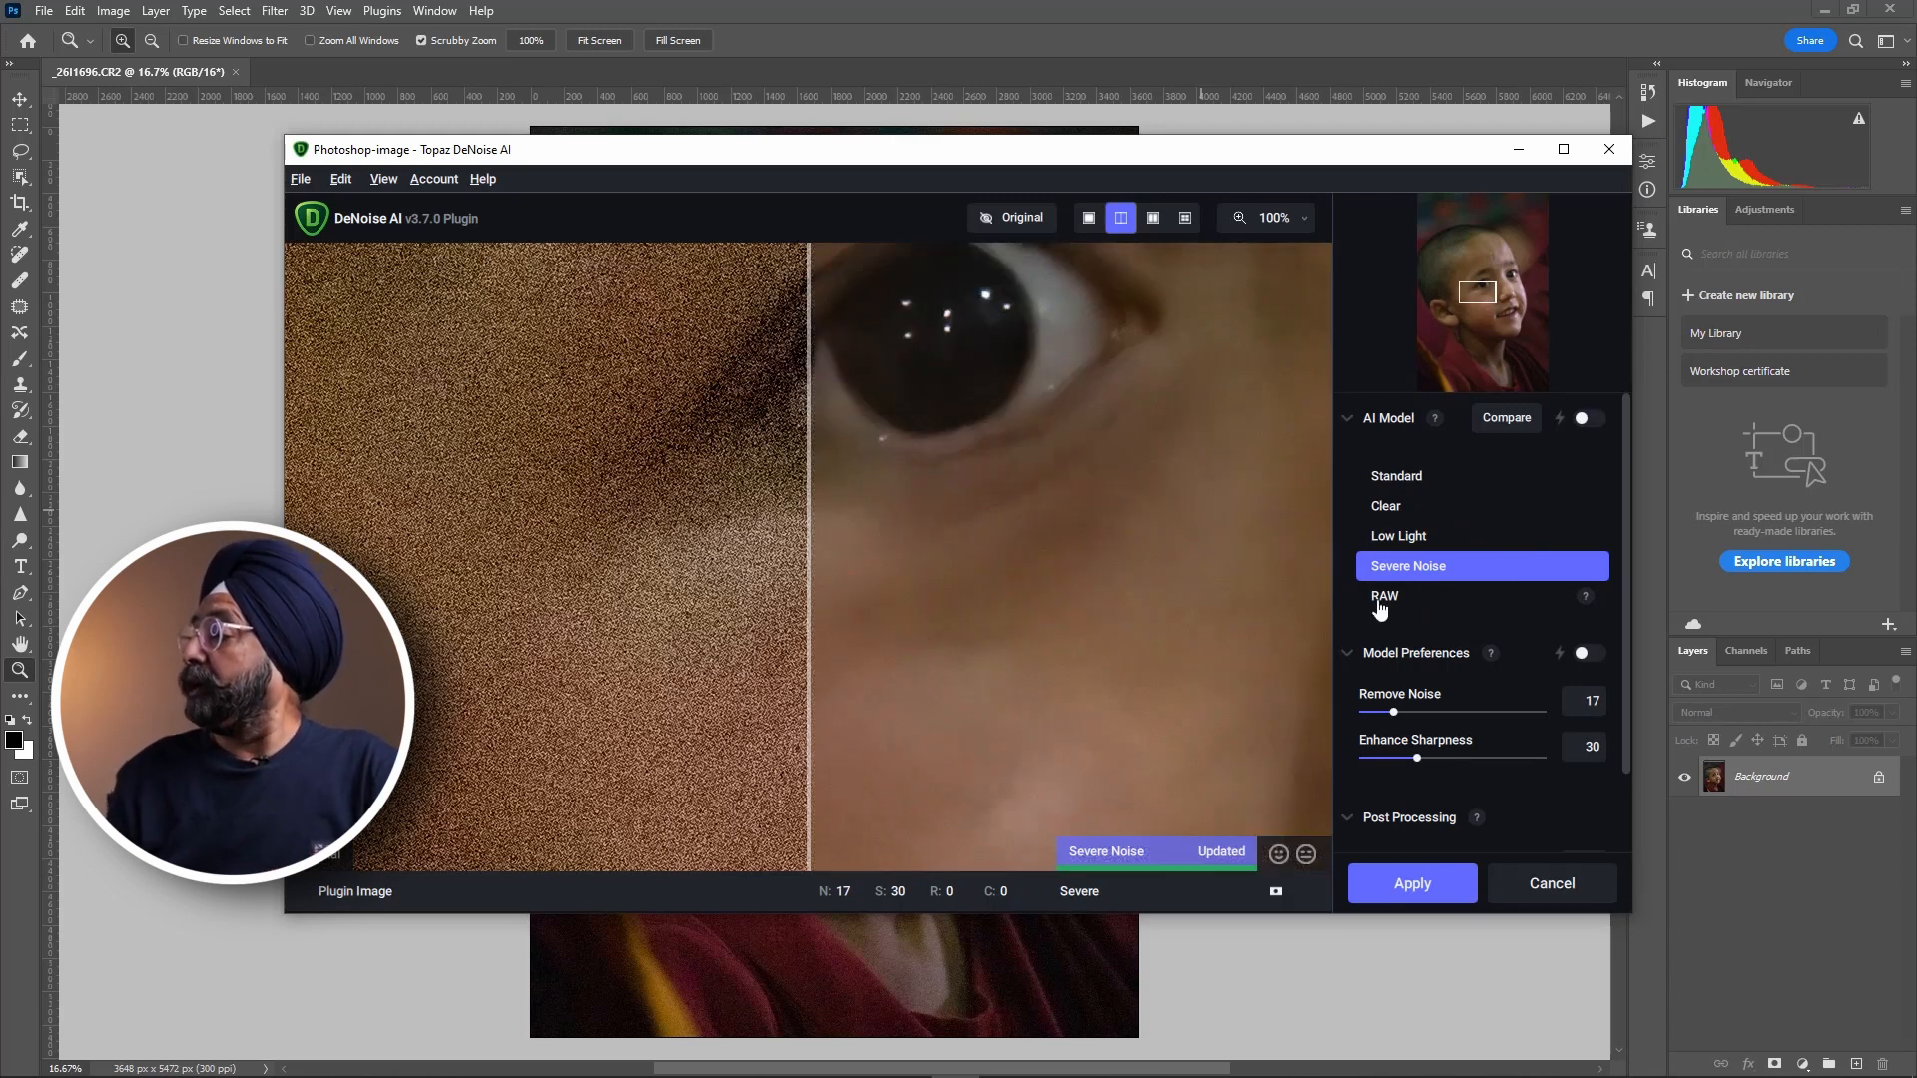
pyautogui.scroll(-1, 1537, 705)
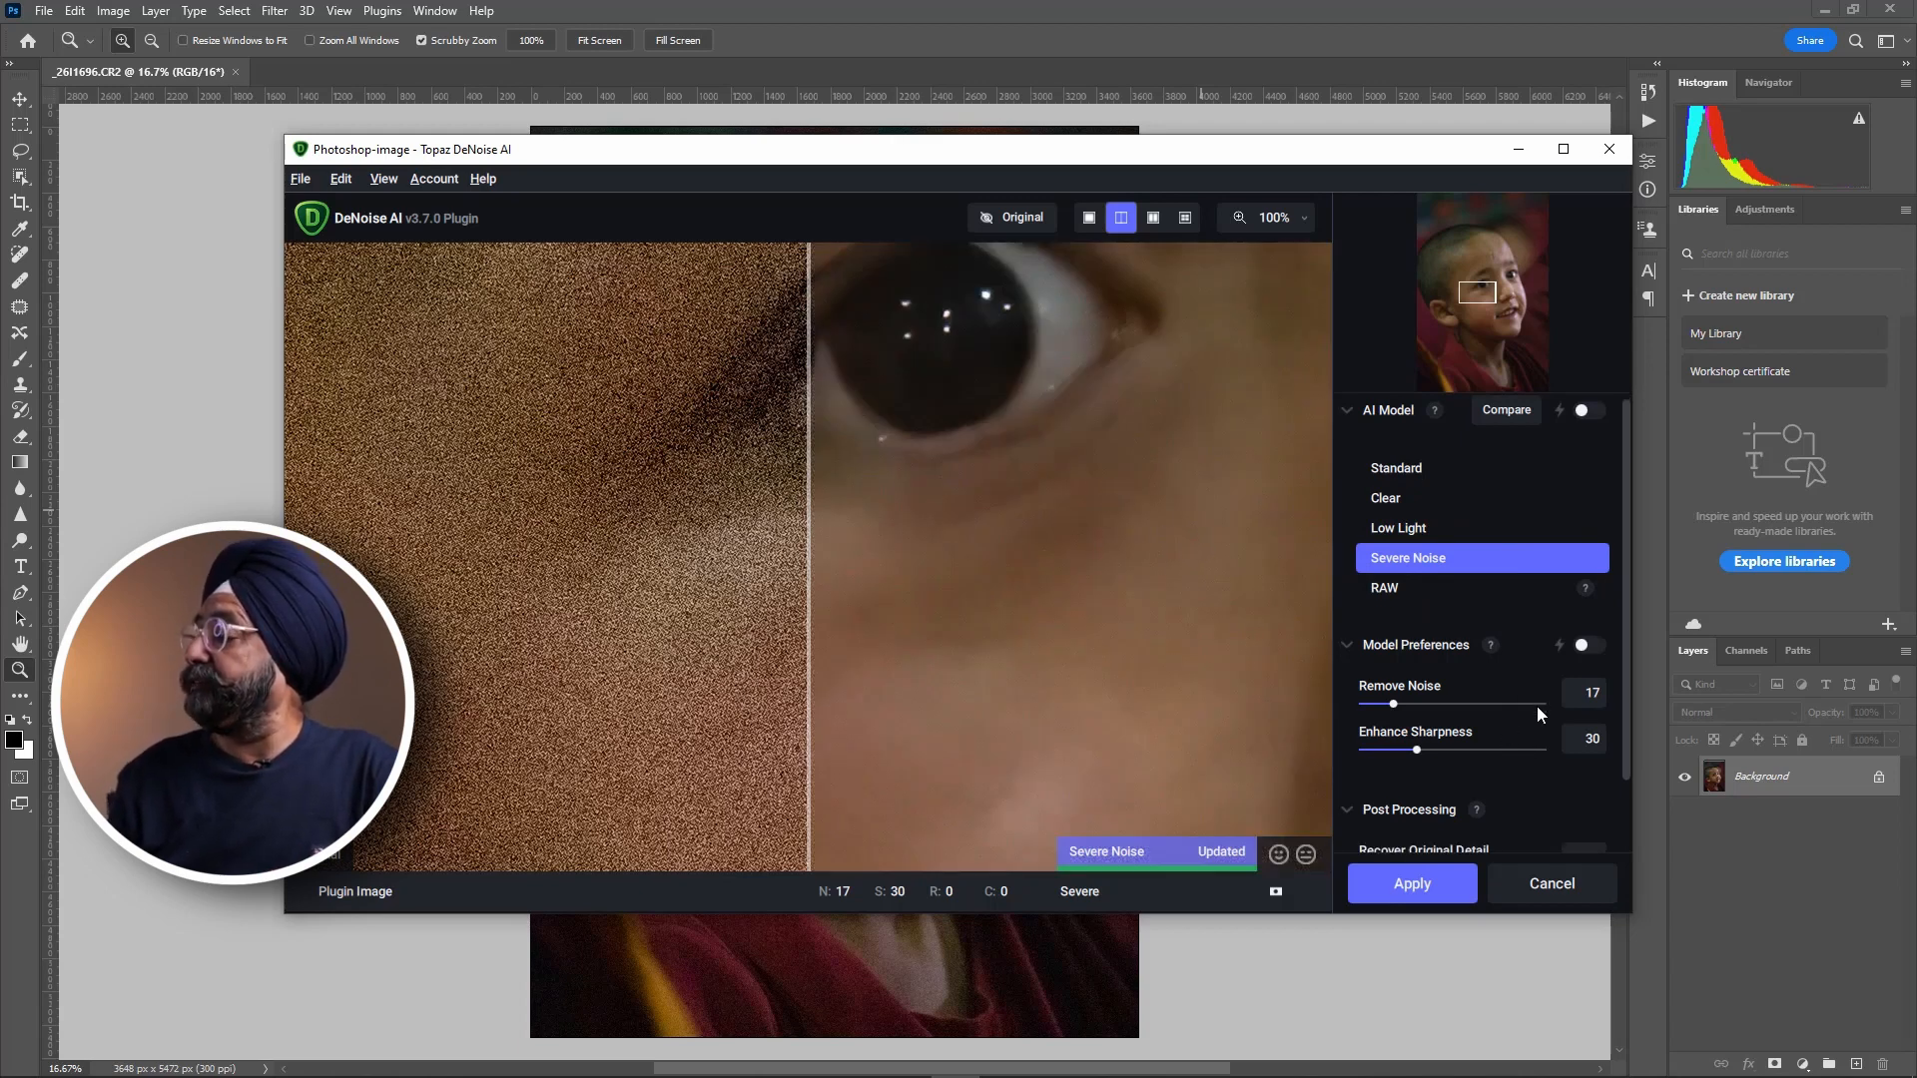
pyautogui.scroll(-1, 1537, 705)
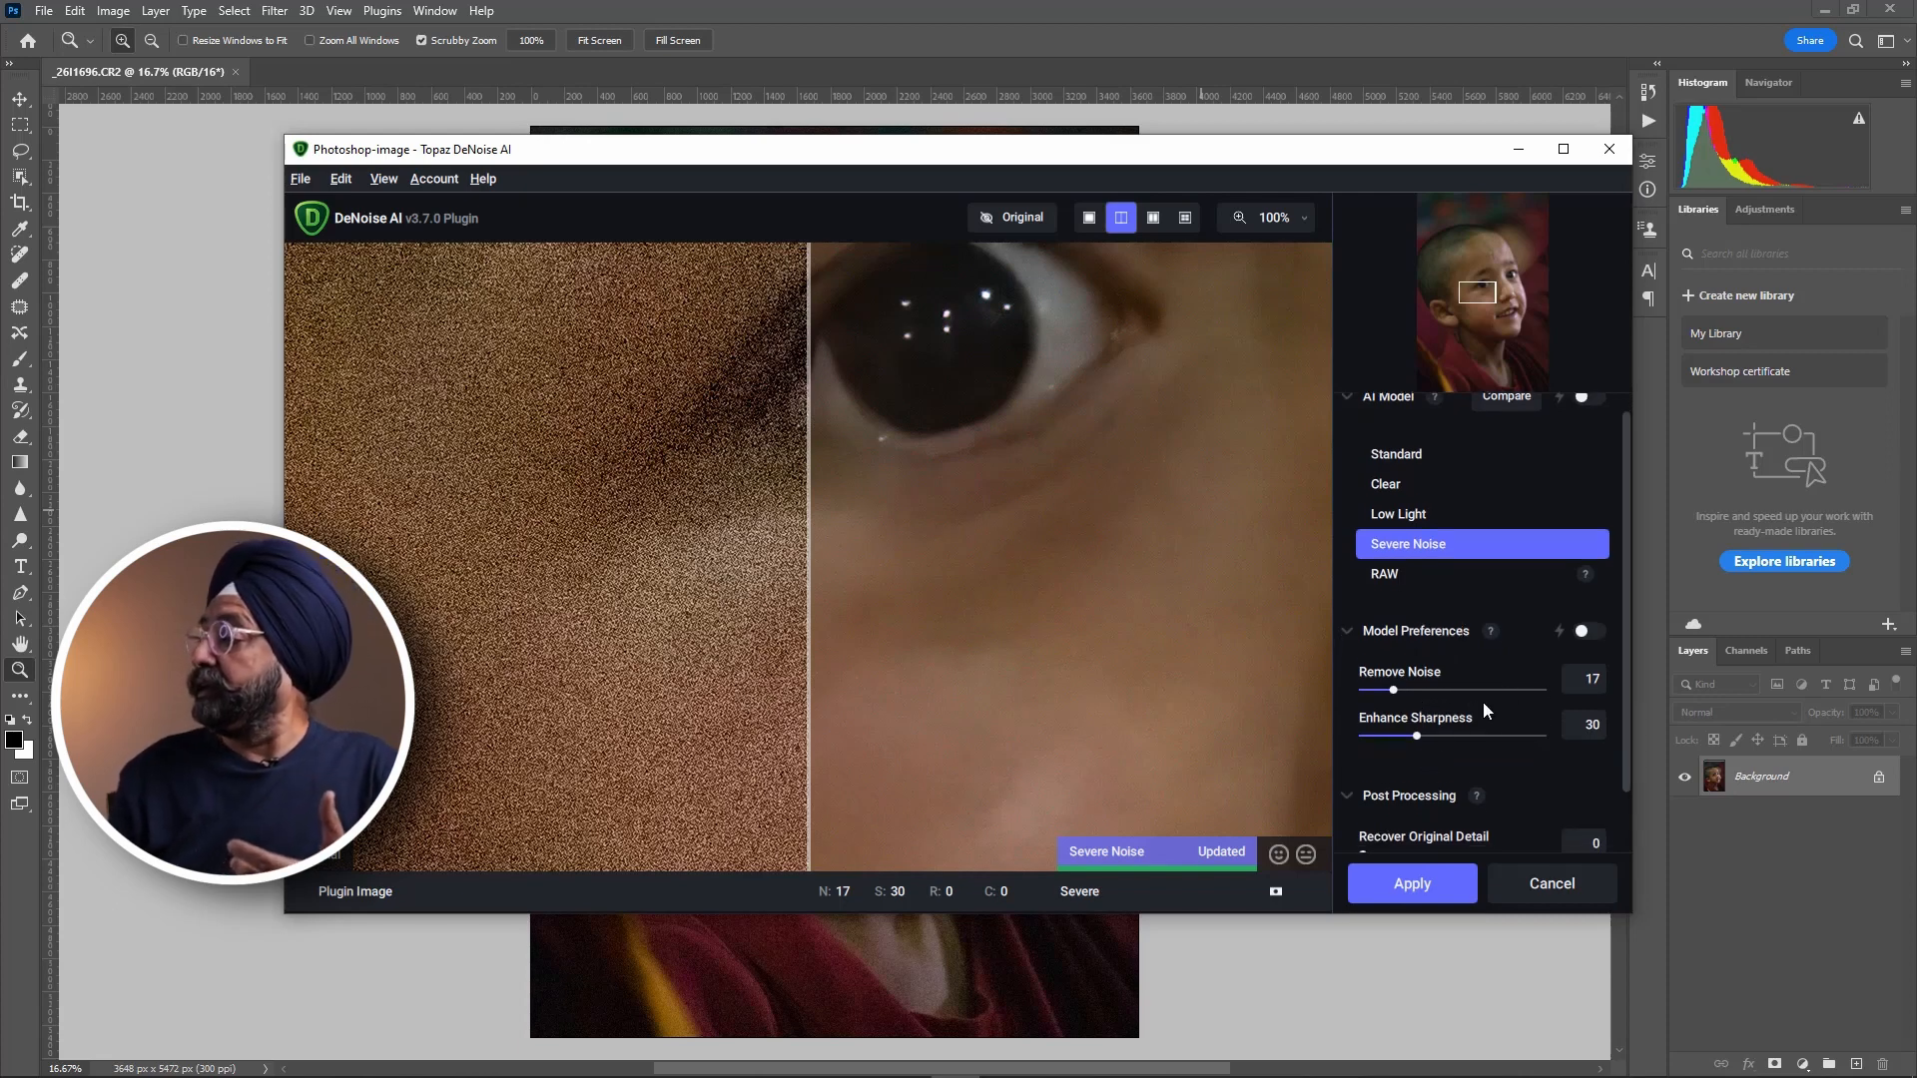
pyautogui.scroll(-1, 1483, 703)
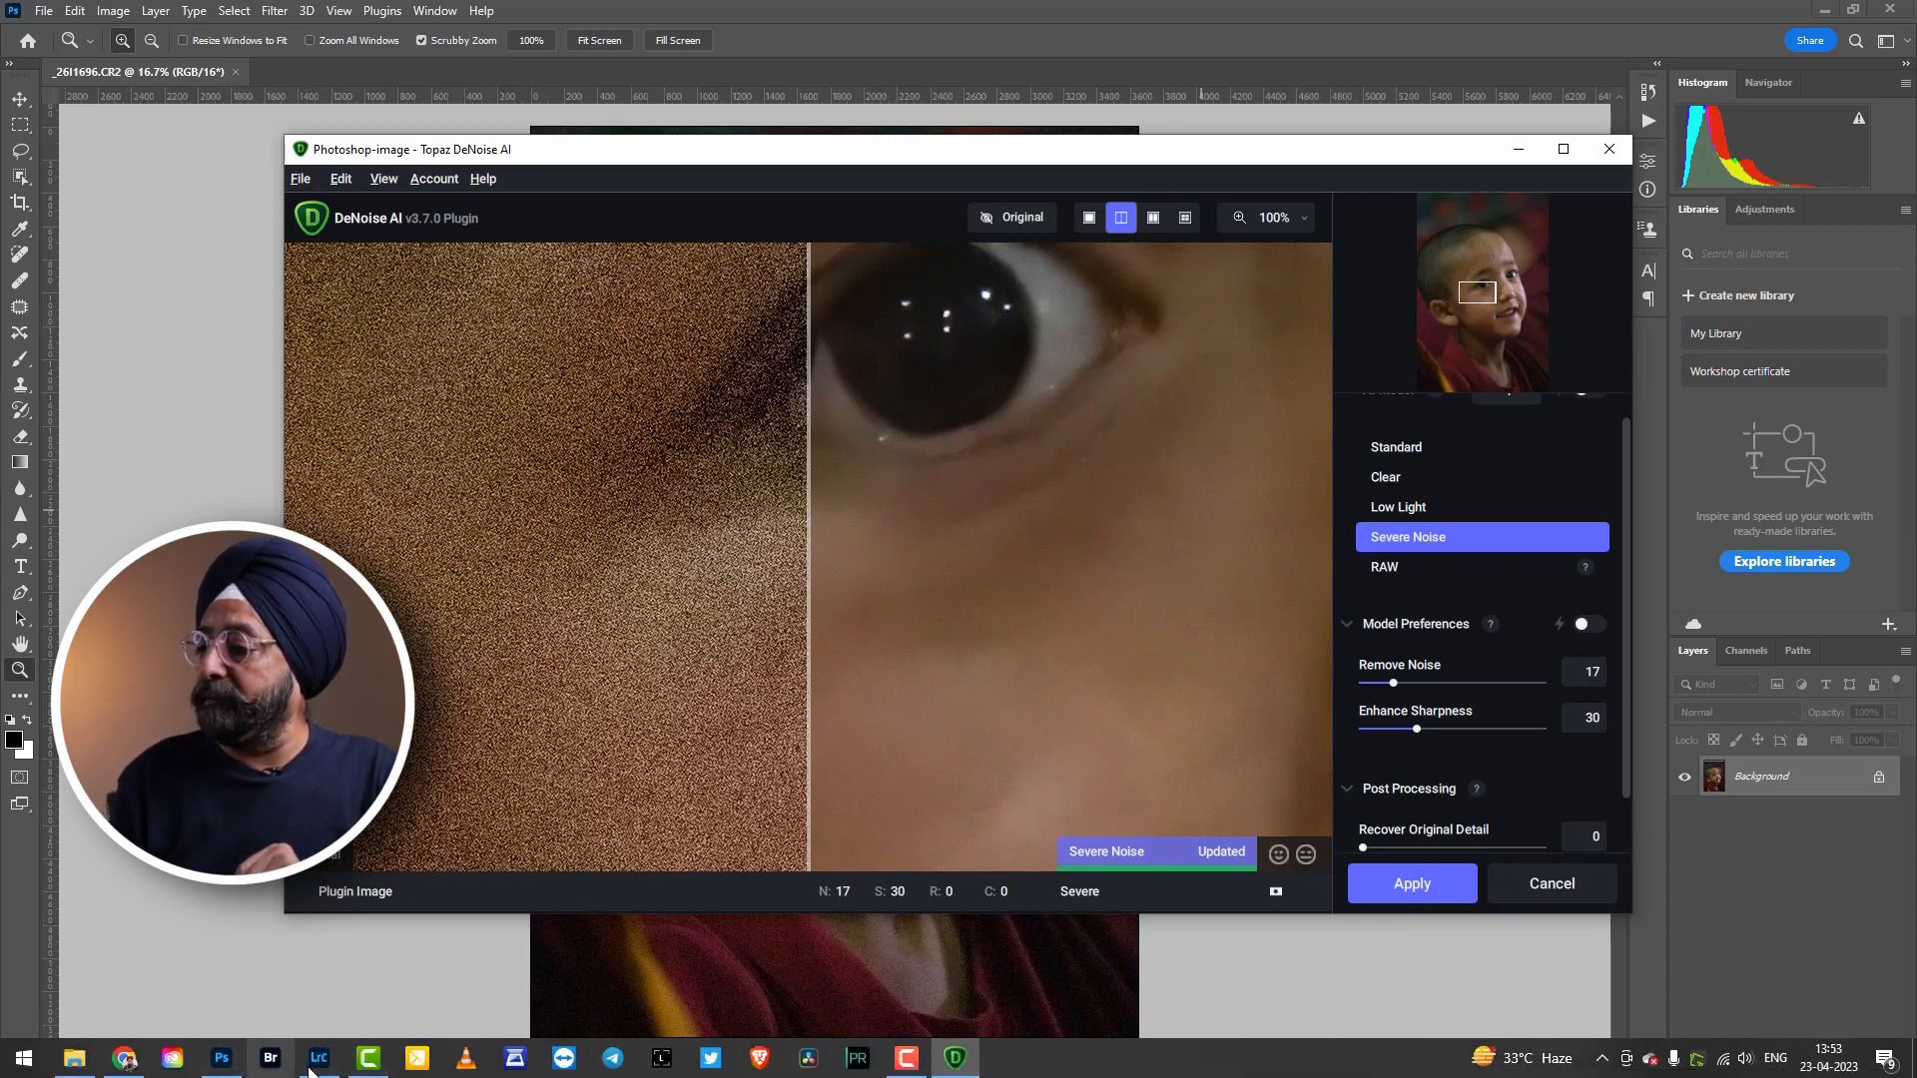
# Switch back to Lightroom Classic, look through the remaining photo versions and examine Topaz DeNoise.jpg closely at the eye.
pyautogui.moveTo(314, 1069)
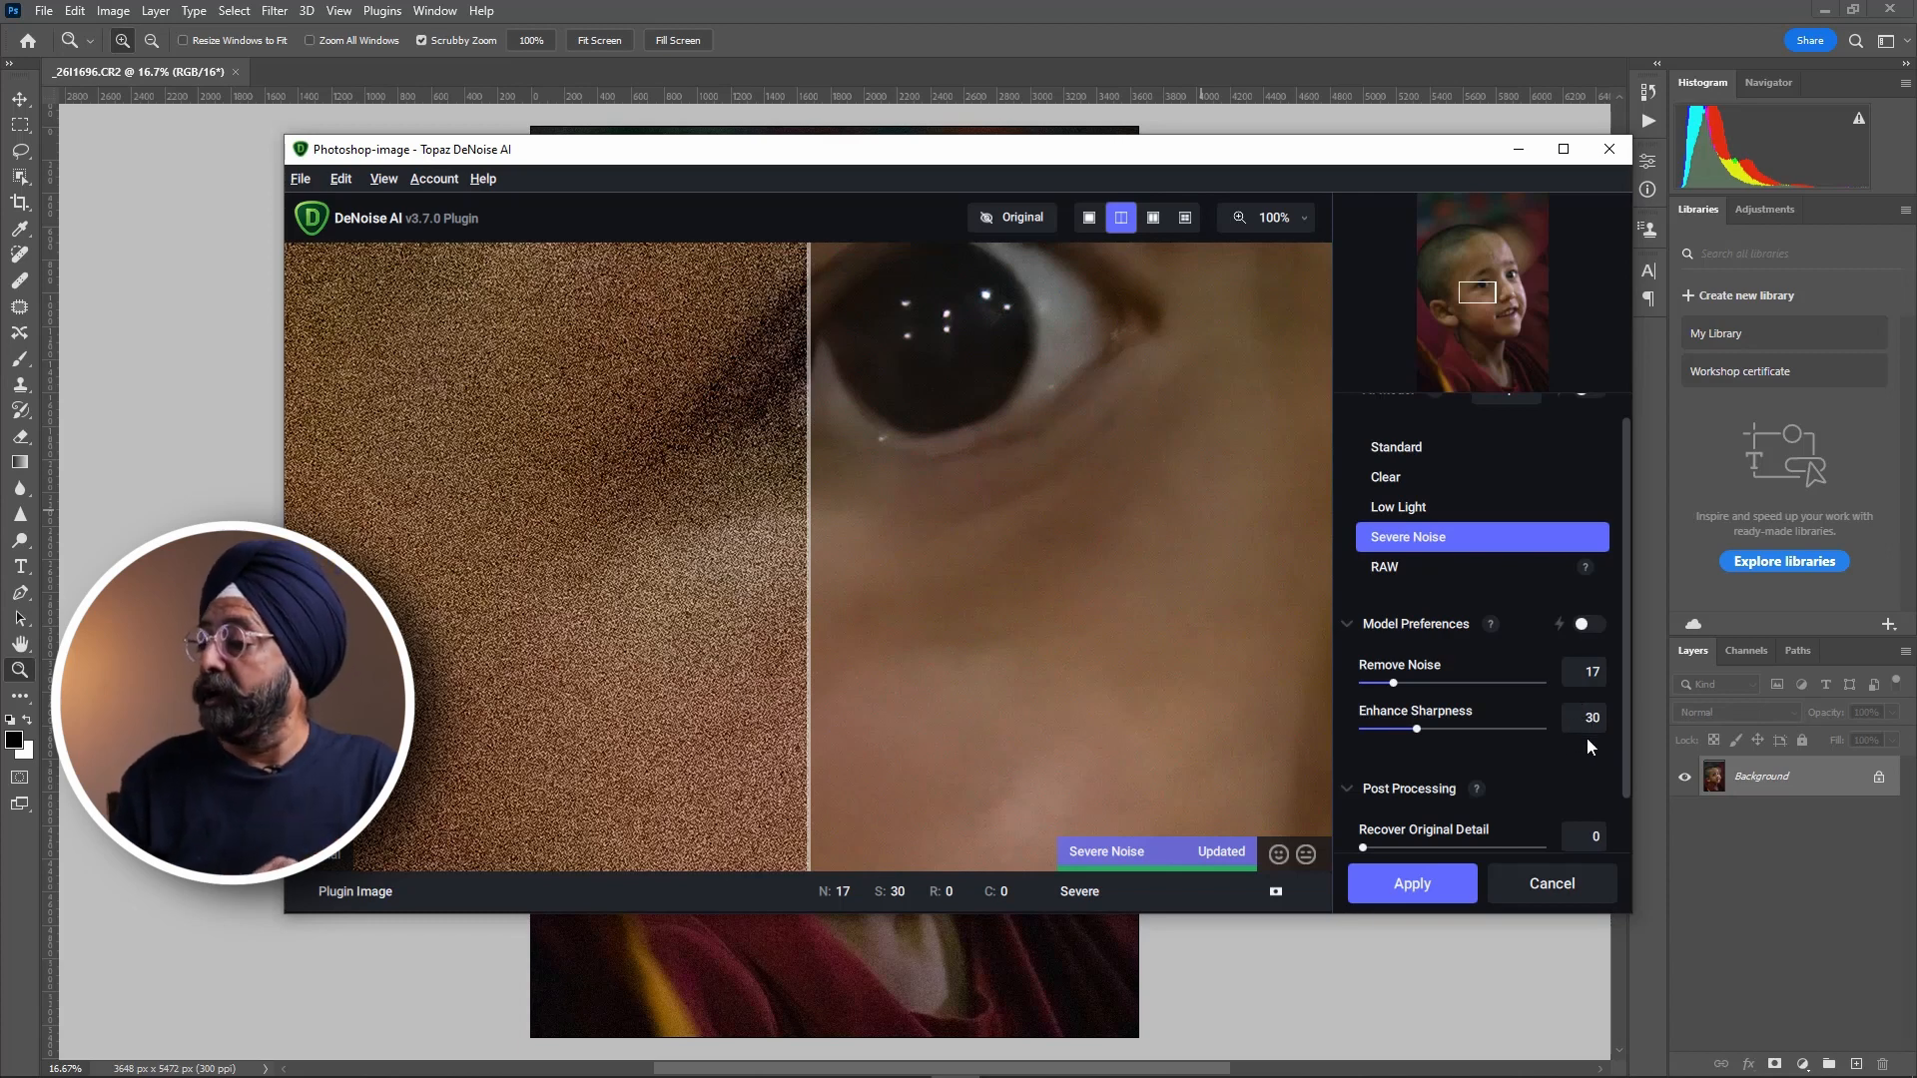
pyautogui.moveTo(509, 1077)
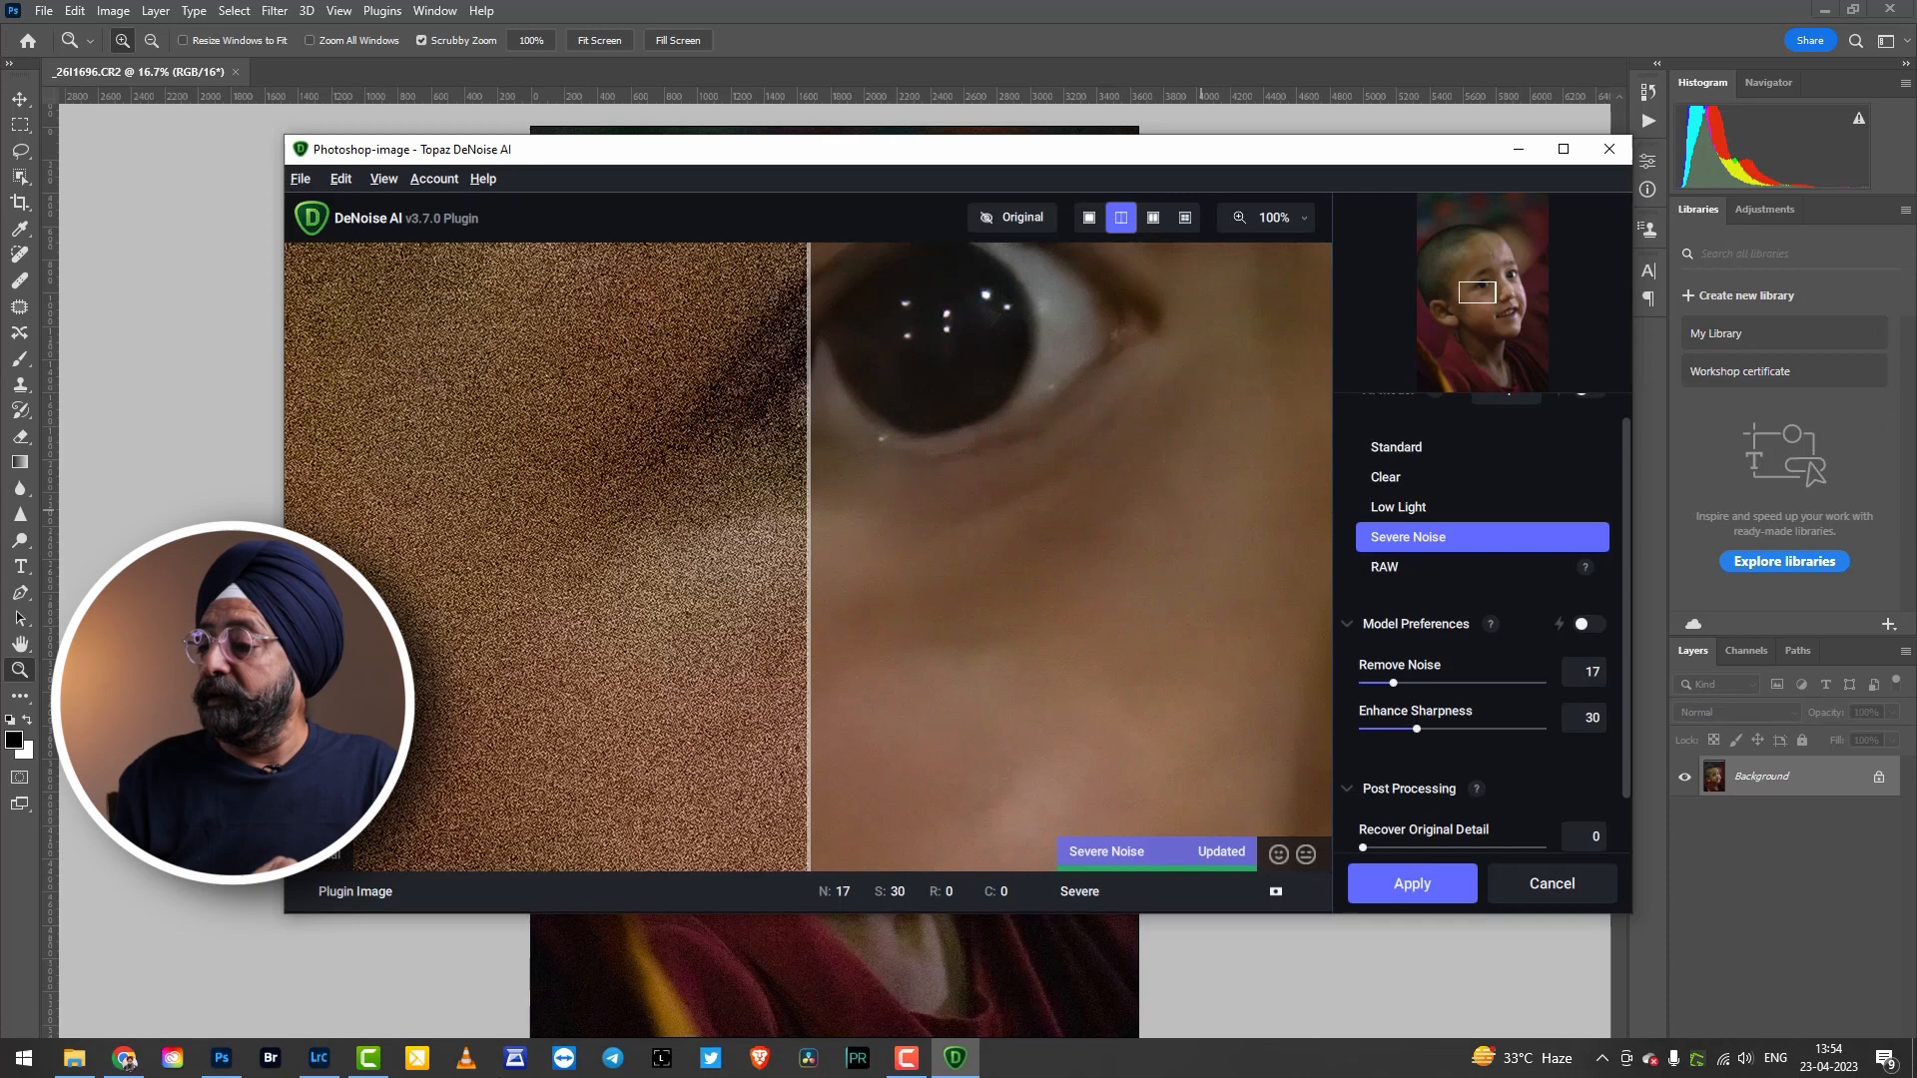
pyautogui.click(319, 1059)
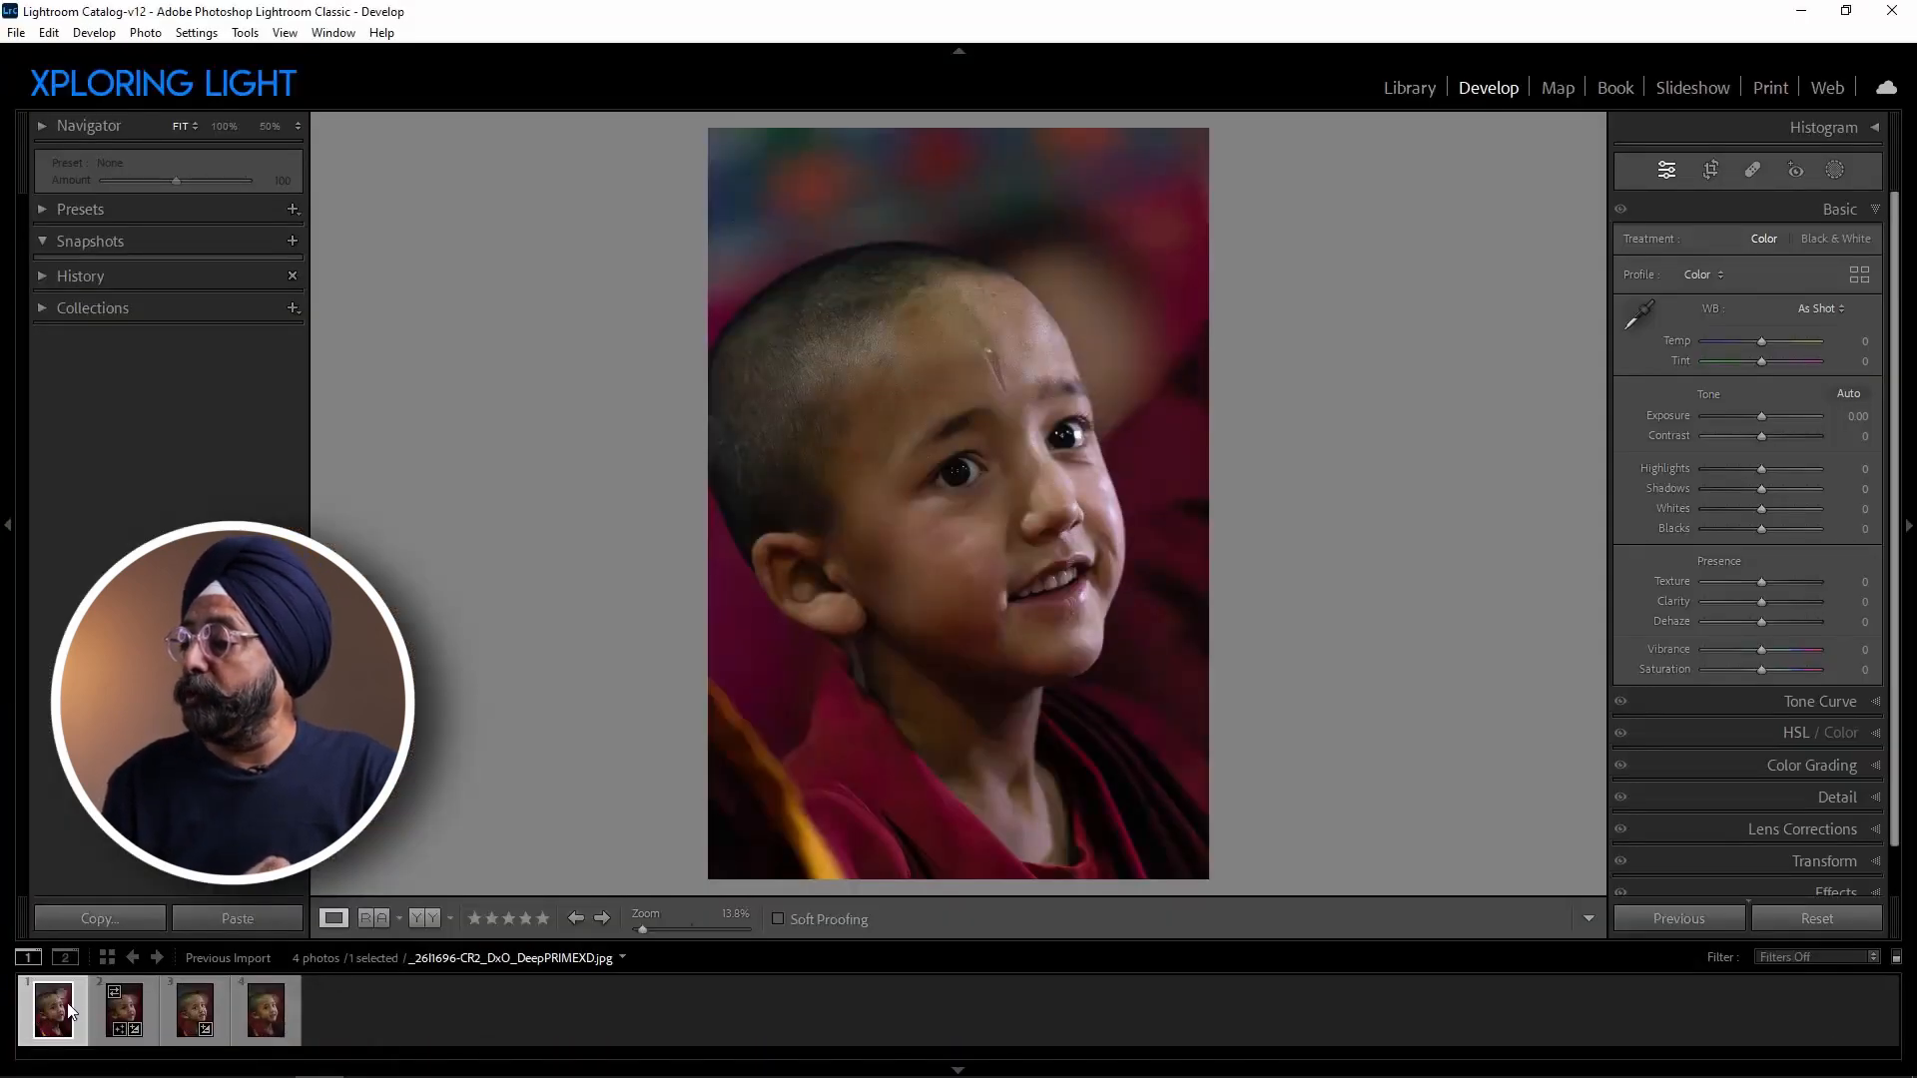
pyautogui.click(125, 1024)
pyautogui.click(192, 1016)
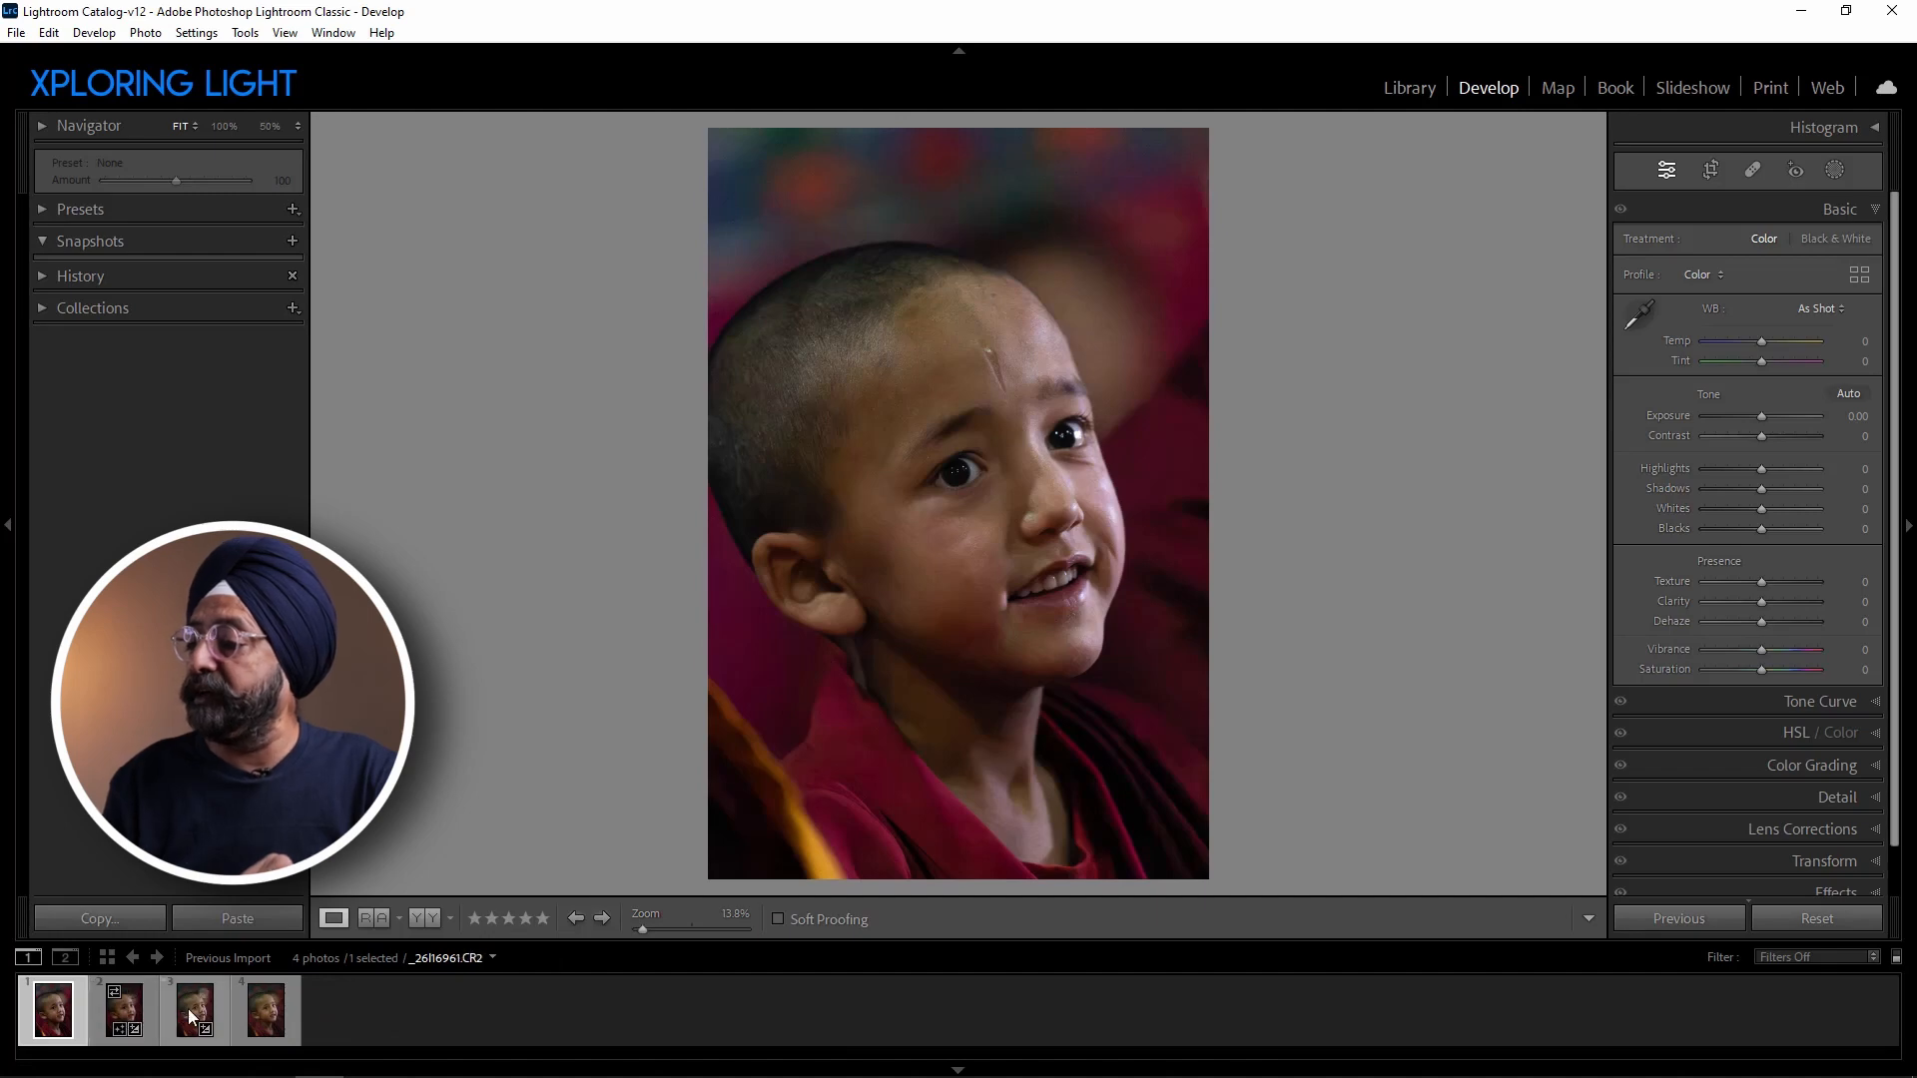
pyautogui.click(268, 1016)
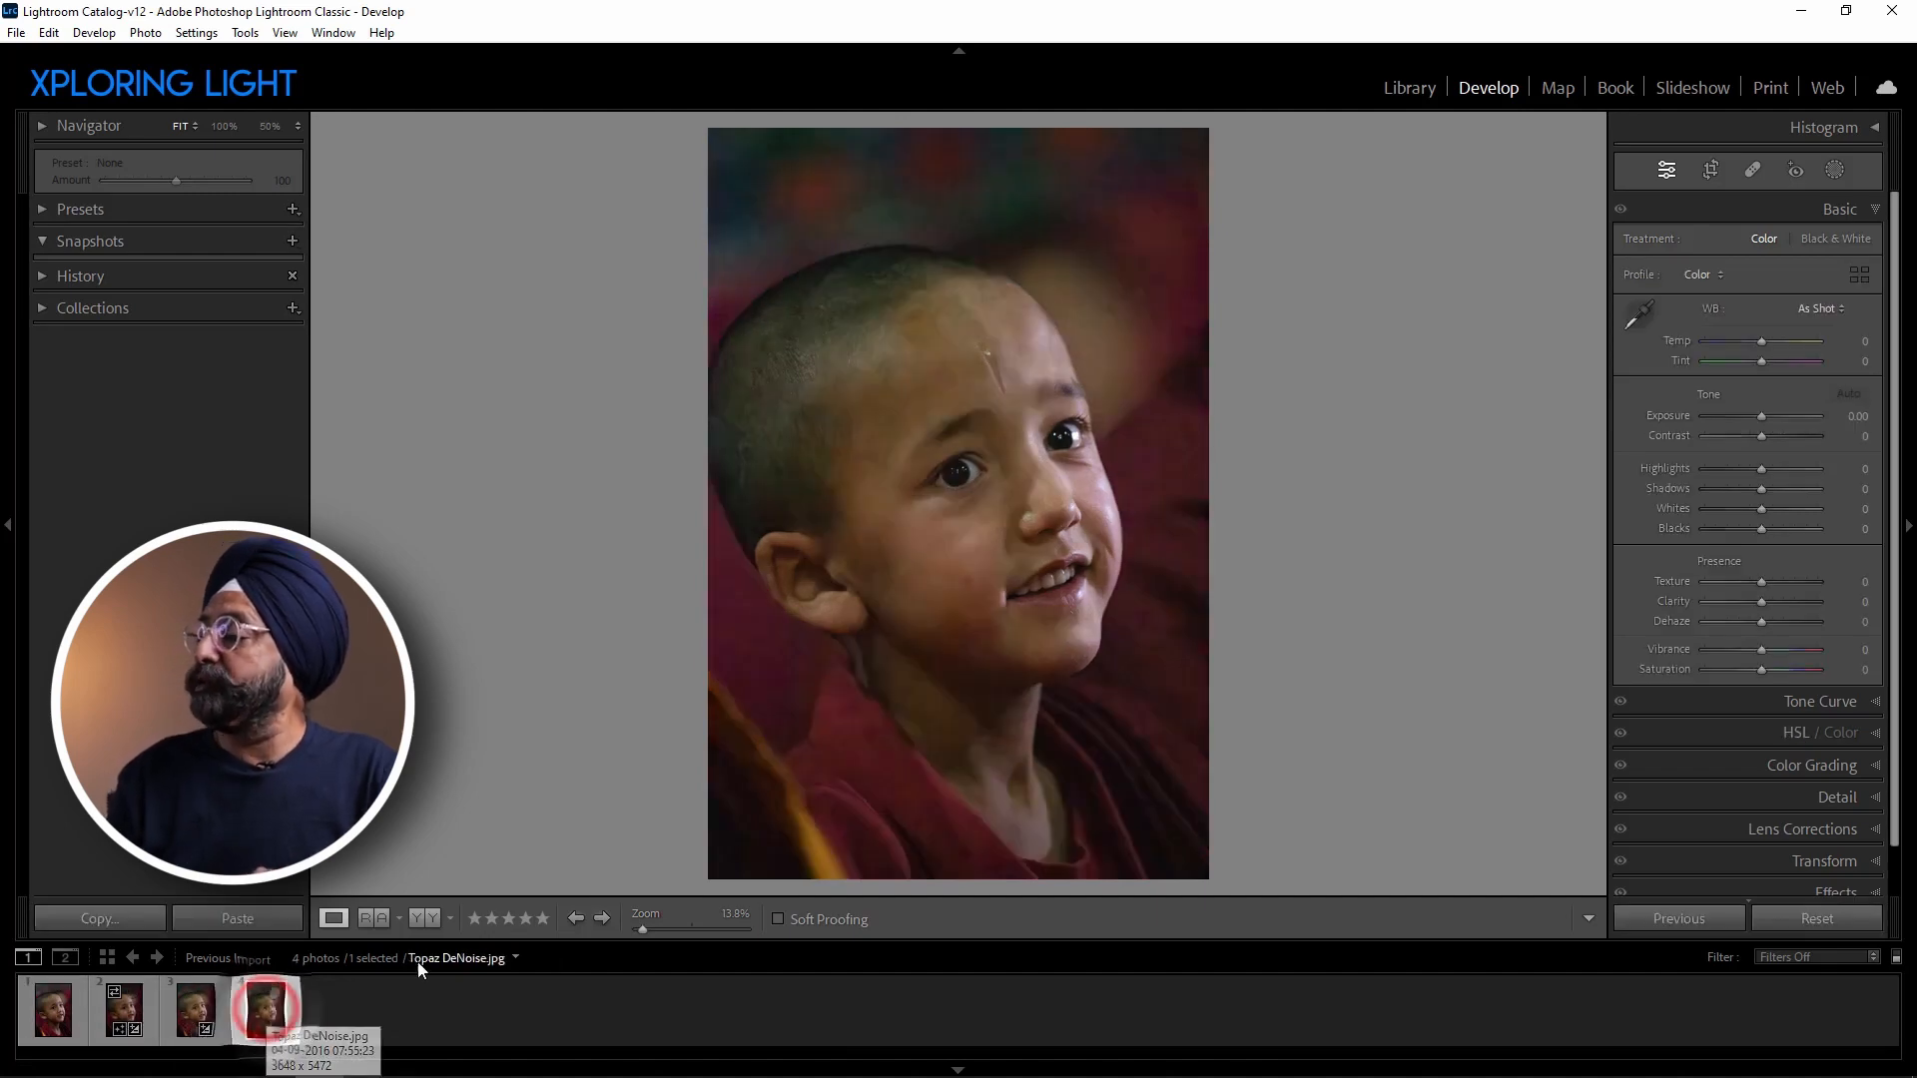
pyautogui.click(960, 473)
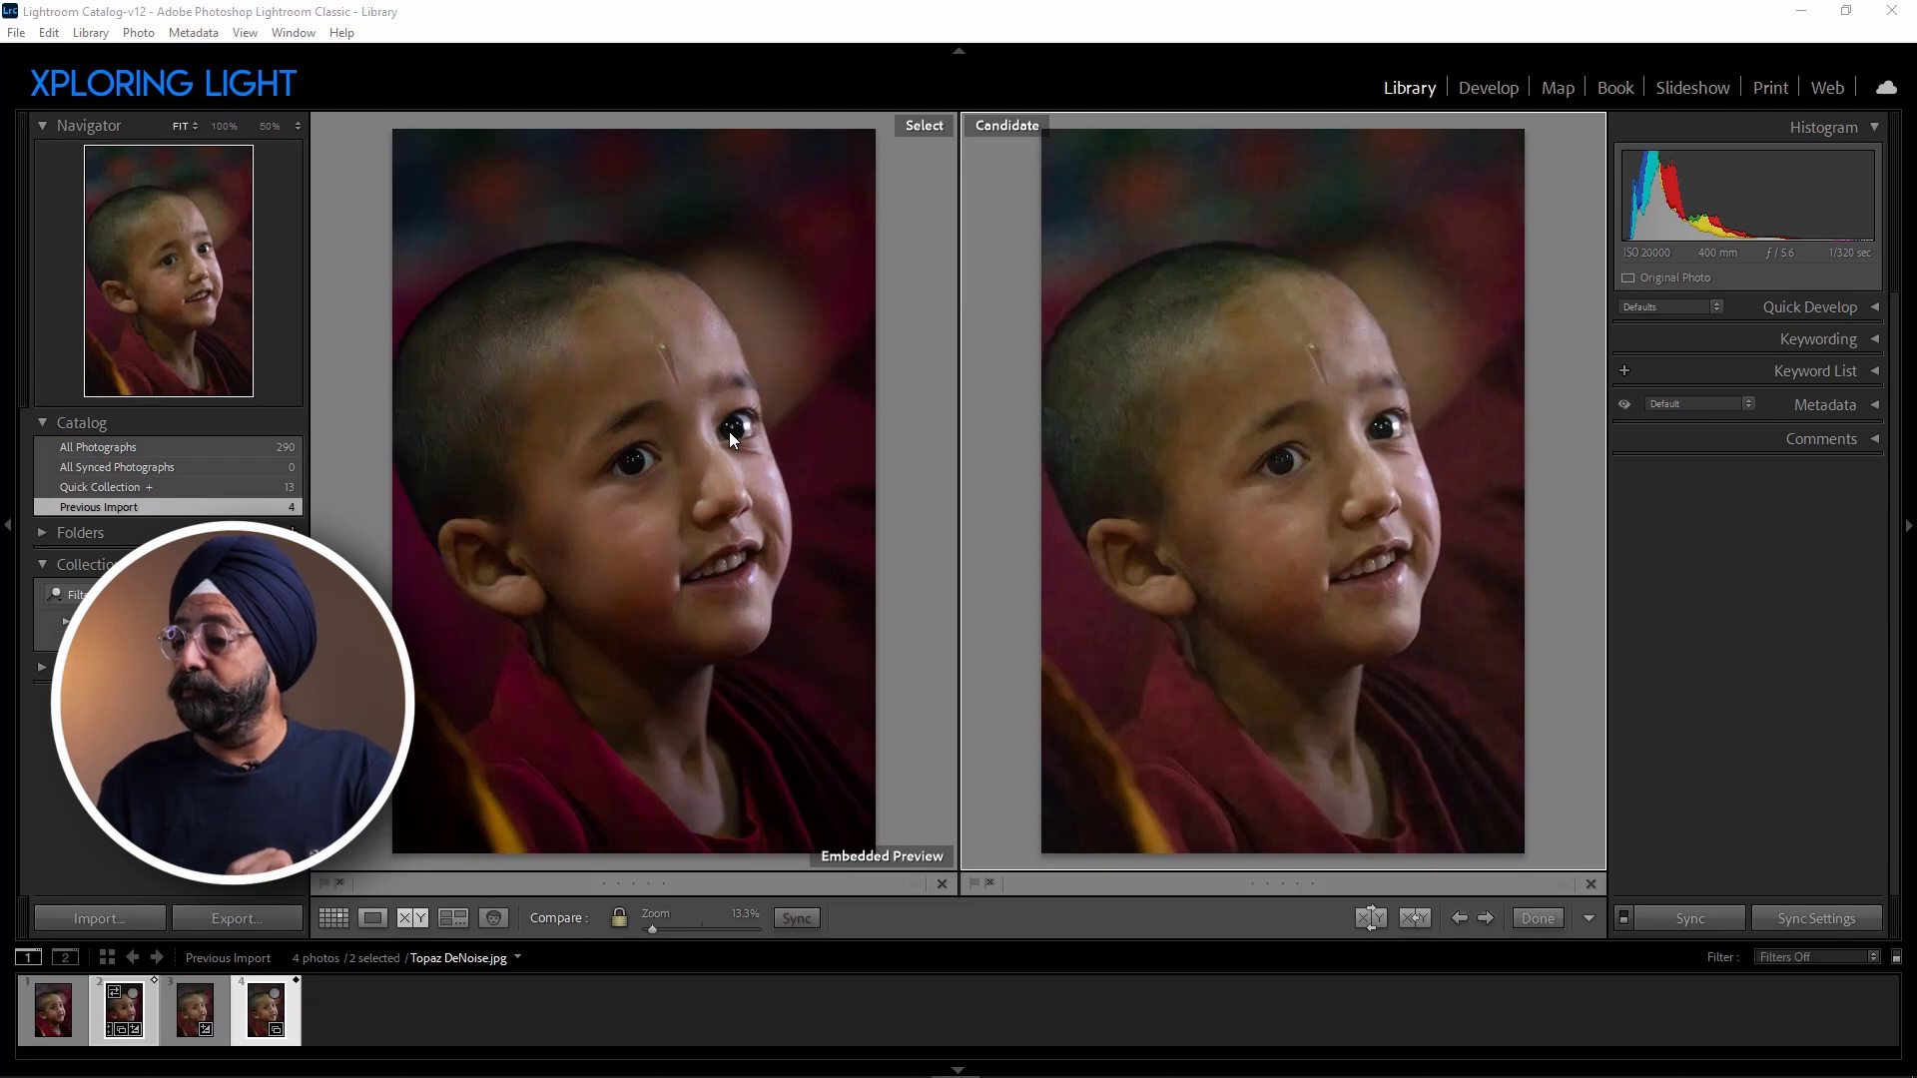
# Replace the compared pair with the Enhanced-NR DNG and the DxO DeepPRIMEXD JPG and show them side by side in Compare view.
pyautogui.click(372, 918)
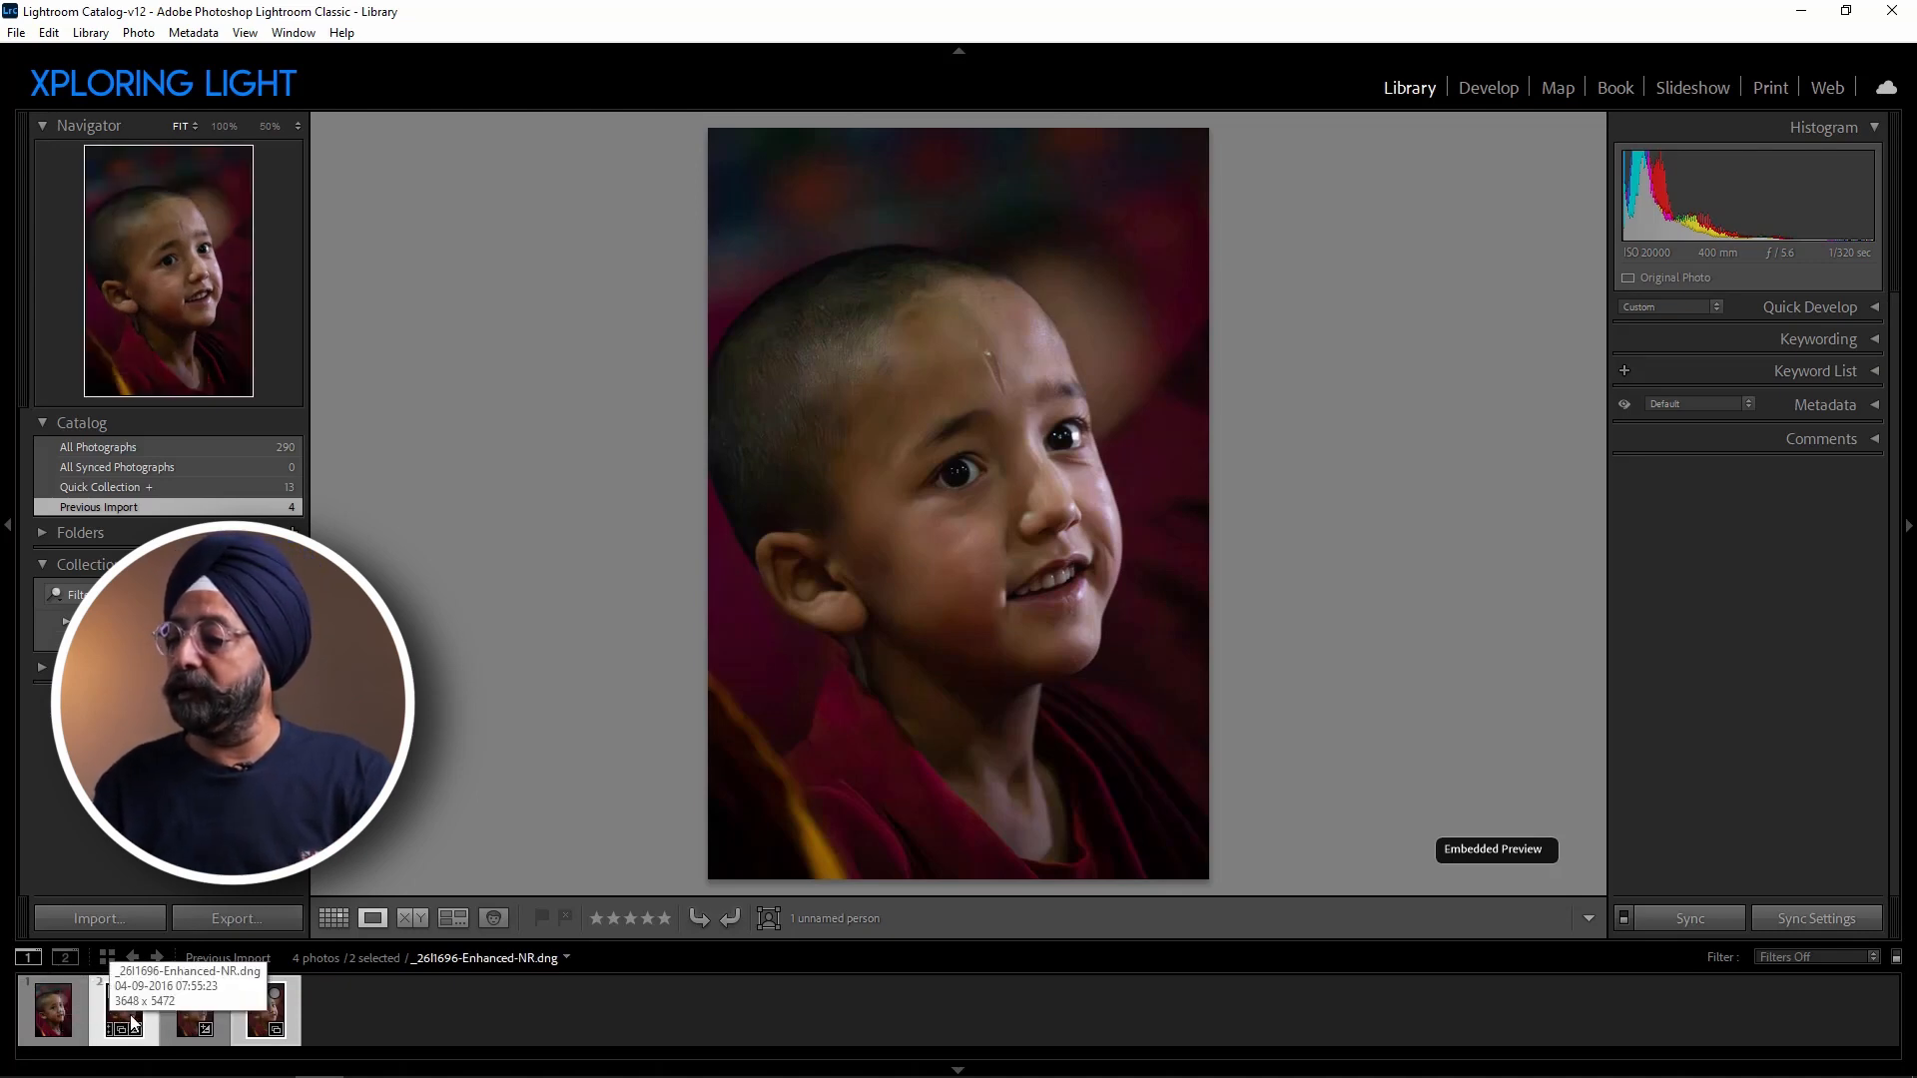
pyautogui.click(405, 1021)
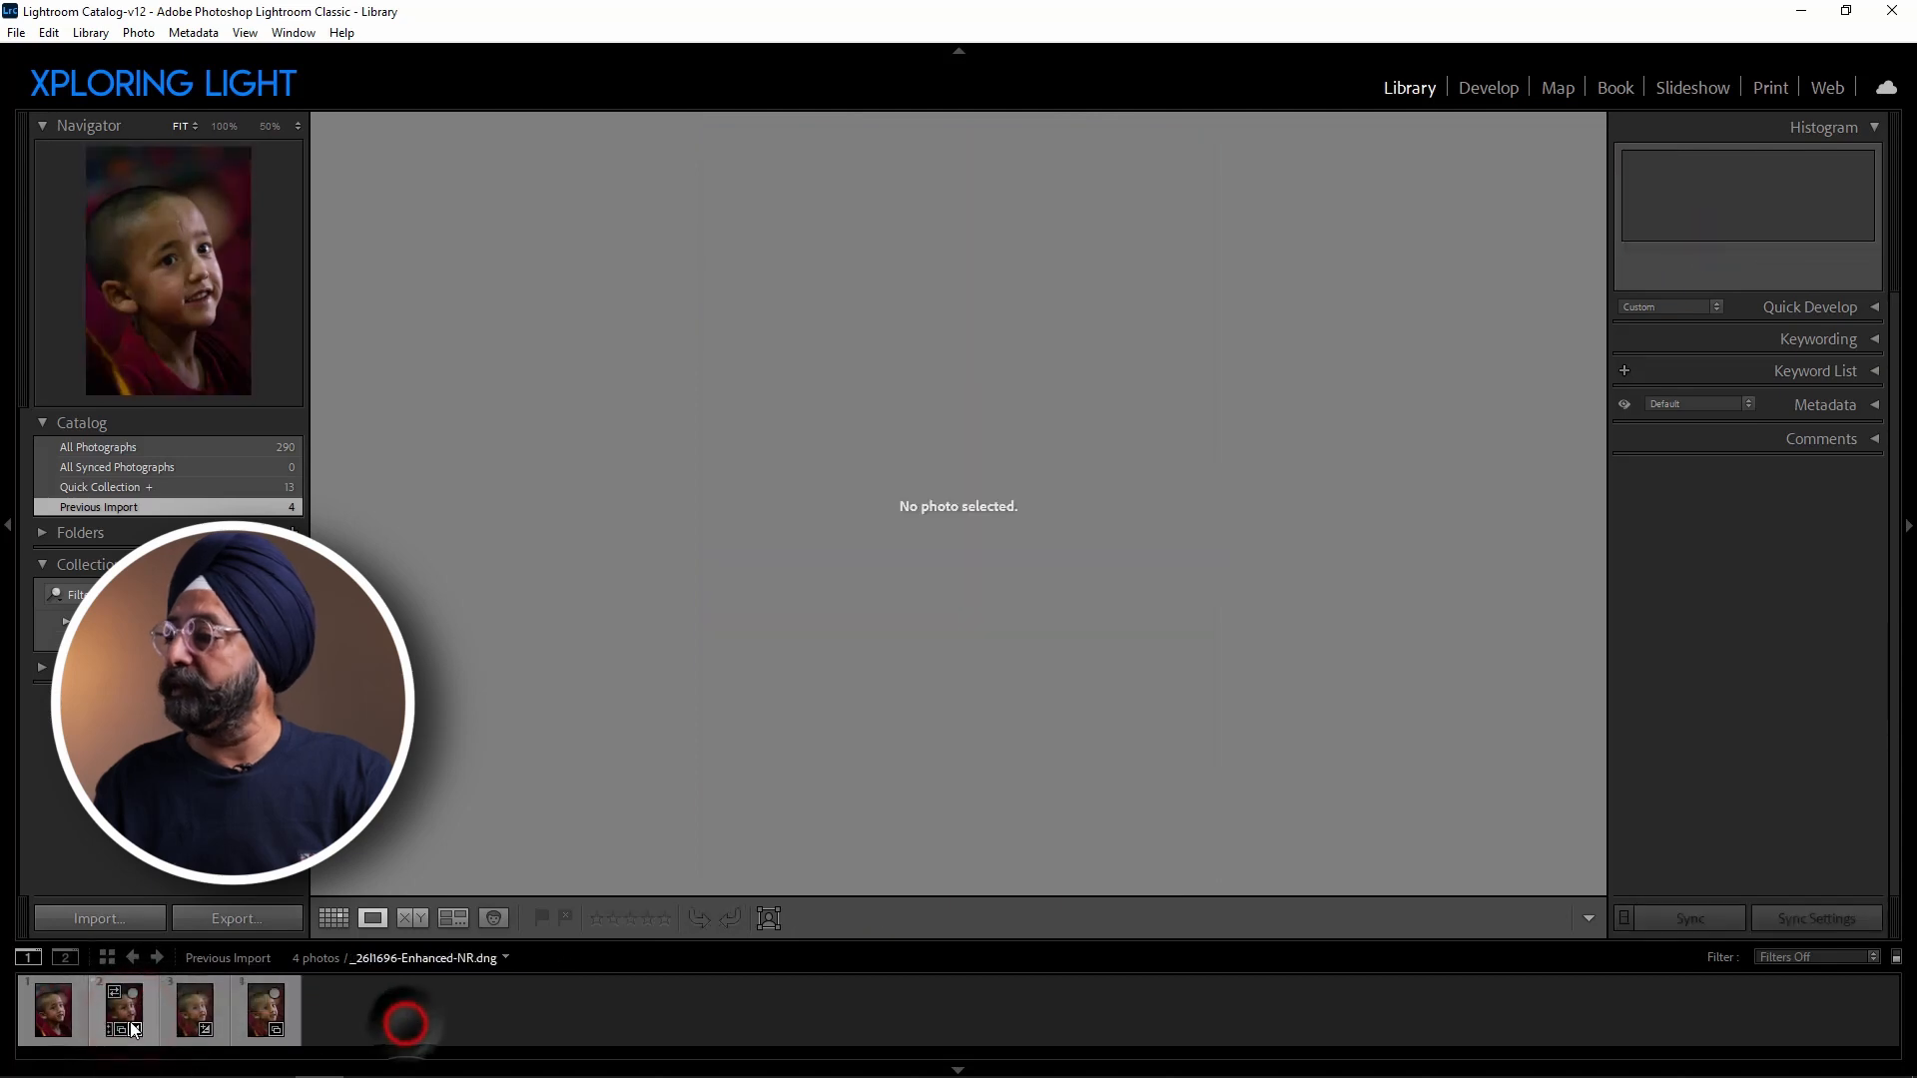
pyautogui.click(122, 1012)
pyautogui.keyDown('ctrl'); pyautogui.click(58, 1014); pyautogui.keyUp('ctrl')
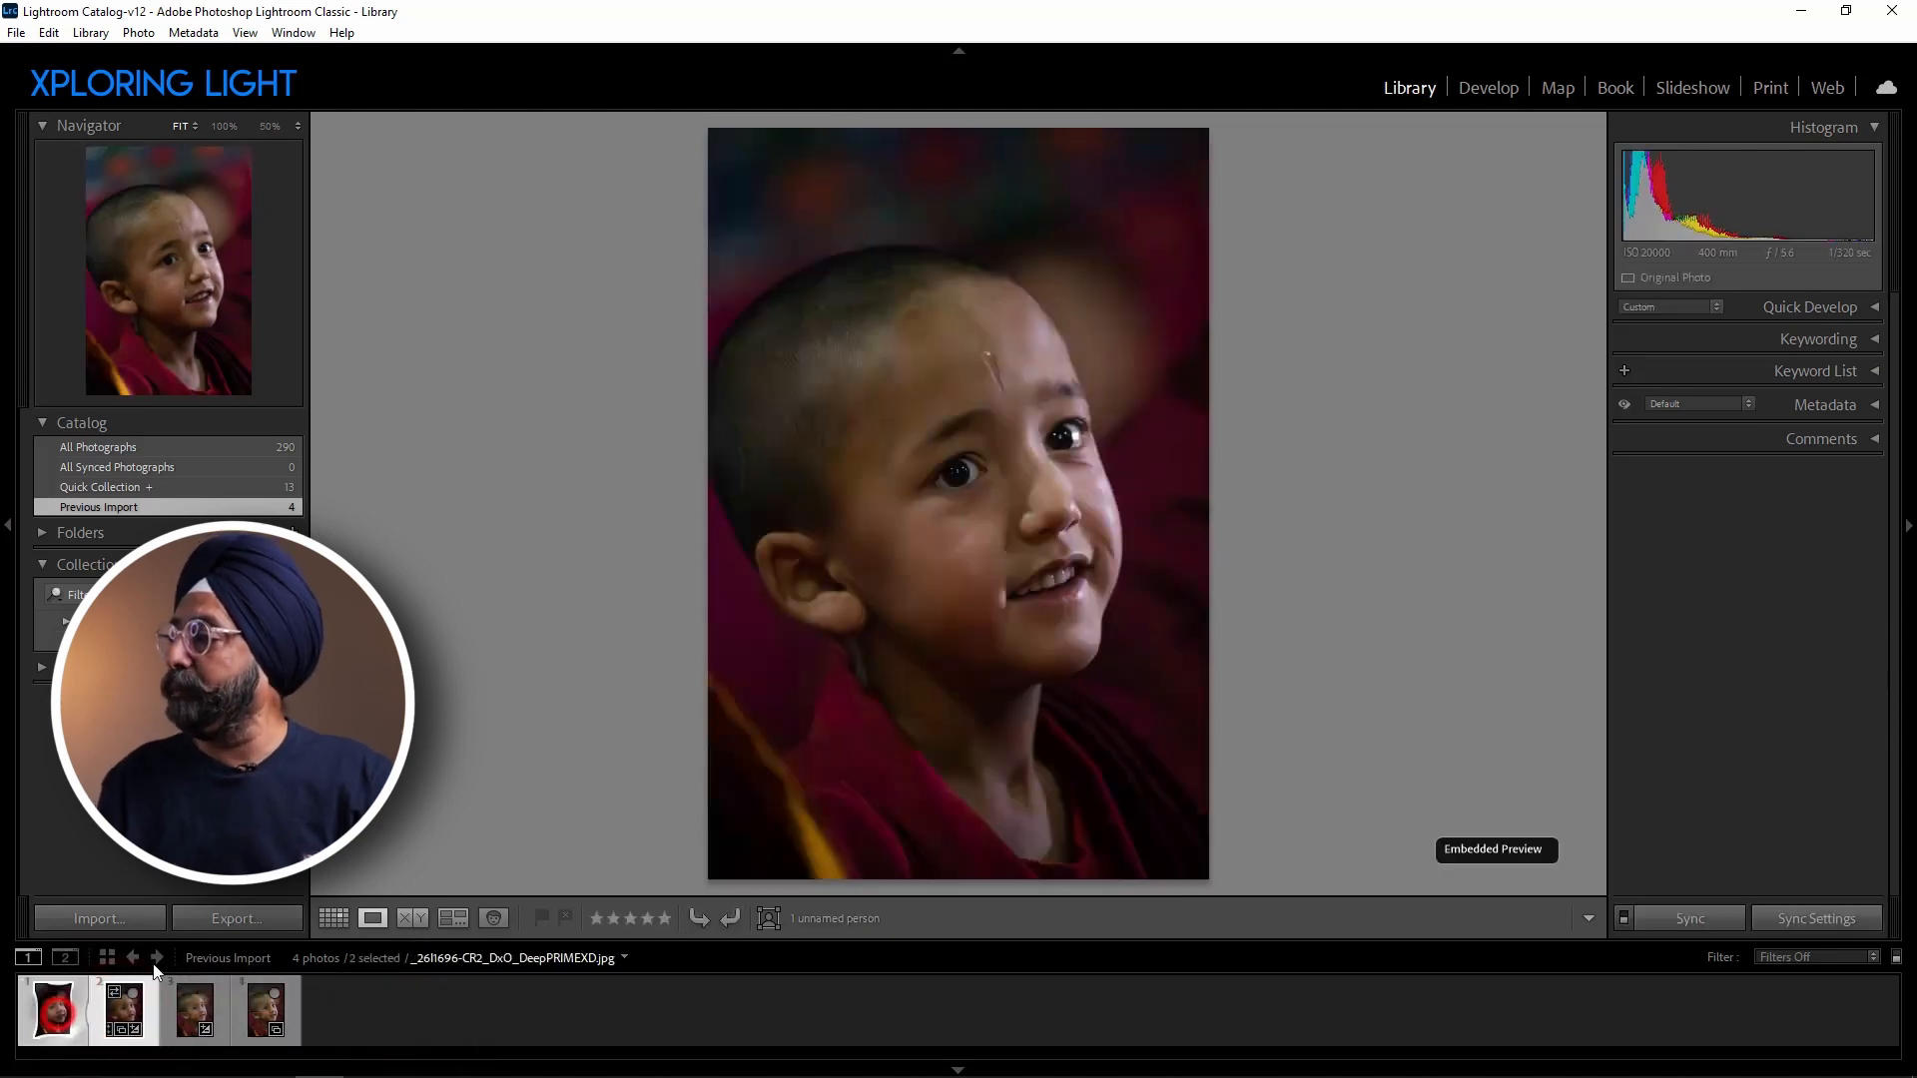
pyautogui.click(402, 918)
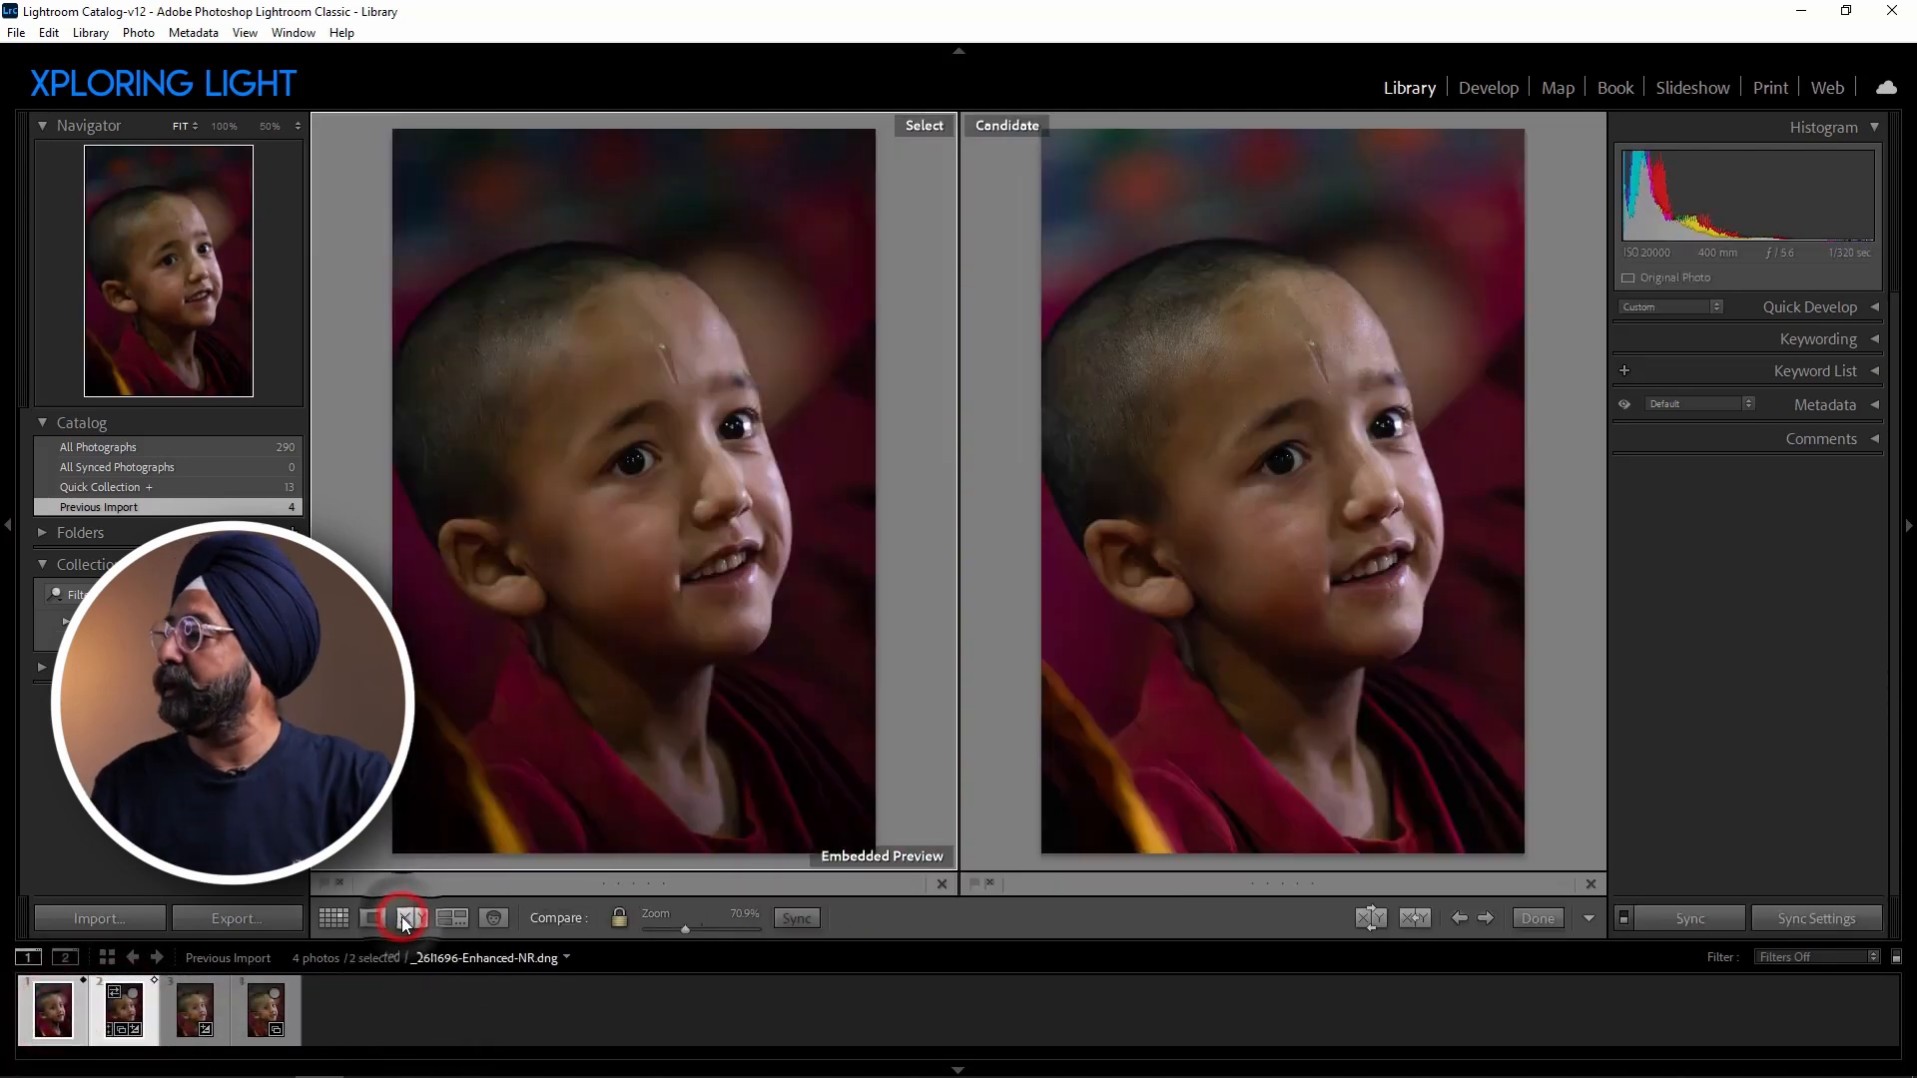